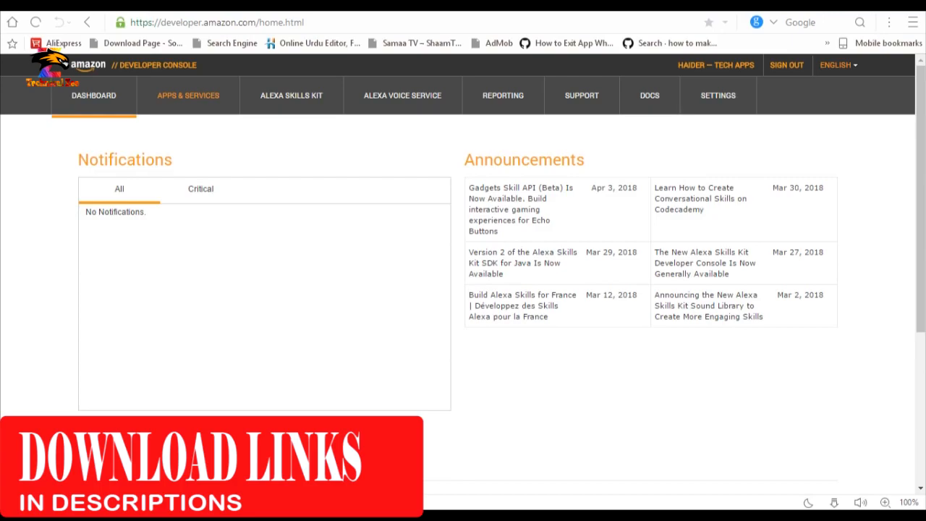
Go to Apps & Services and begin adding a new app.
click(174, 97)
click(209, 95)
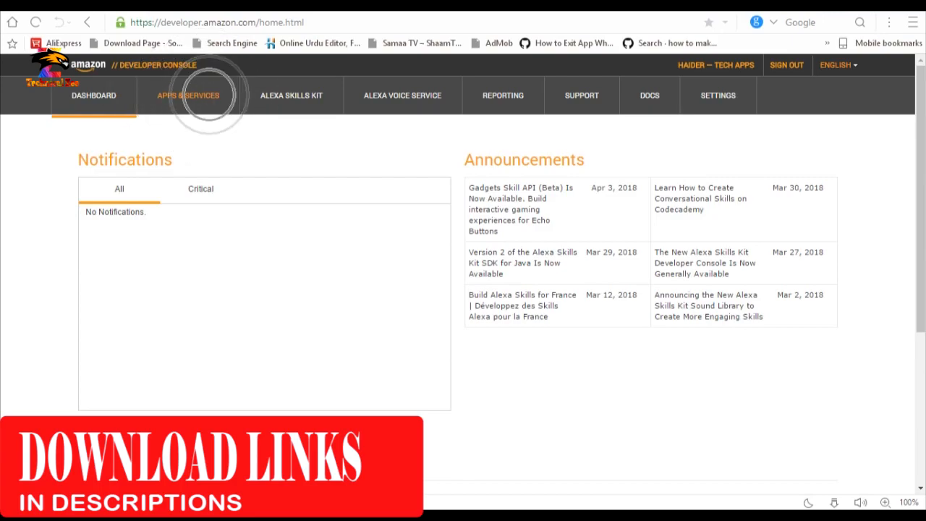
key(ctrl)
key(ctrl)
key(ctrl)
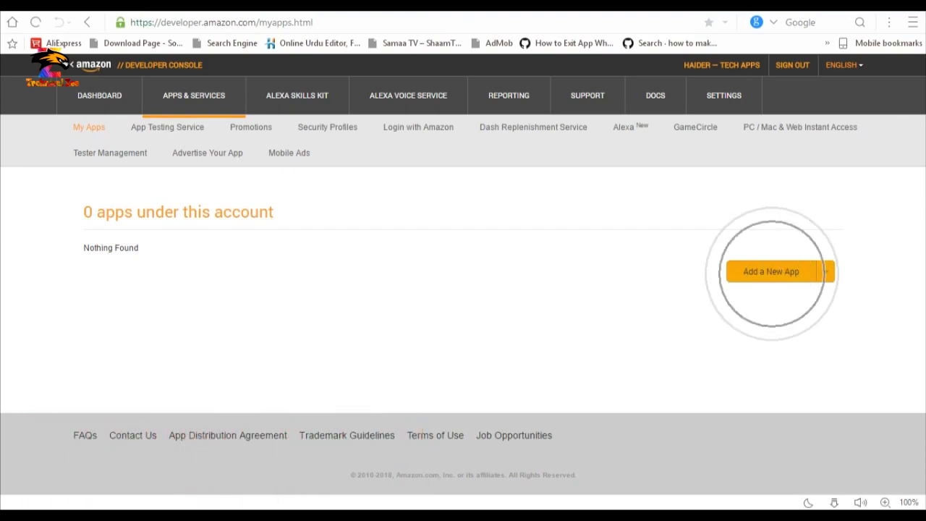
click(778, 272)
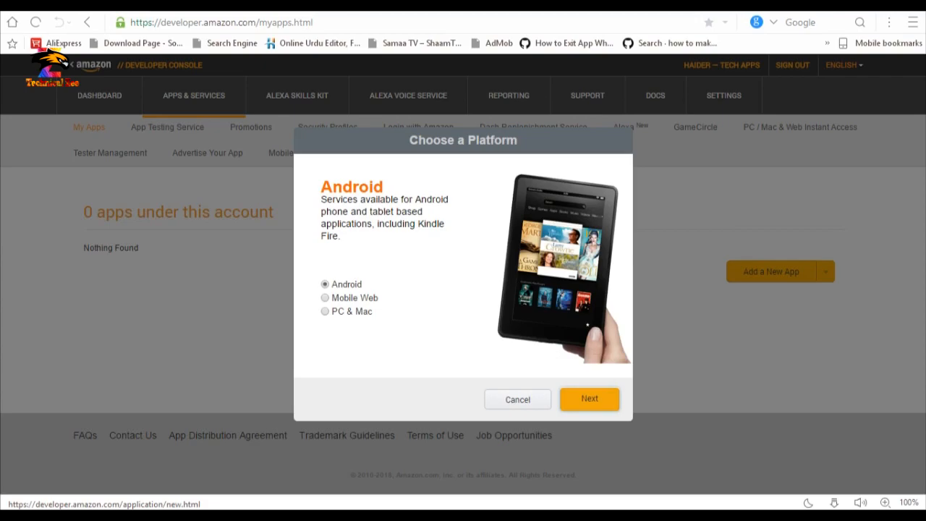
Confirm Android as the platform and title the app 'Technical zee'.
click(590, 399)
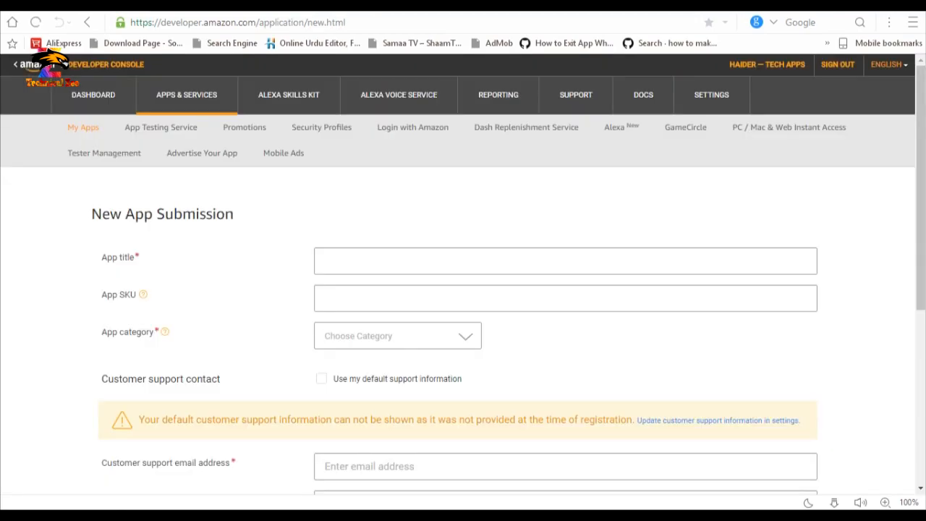
mouse_move(921, 188)
mouse_down()
mouse_move(920, 280)
mouse_move(921, 188)
mouse_up()
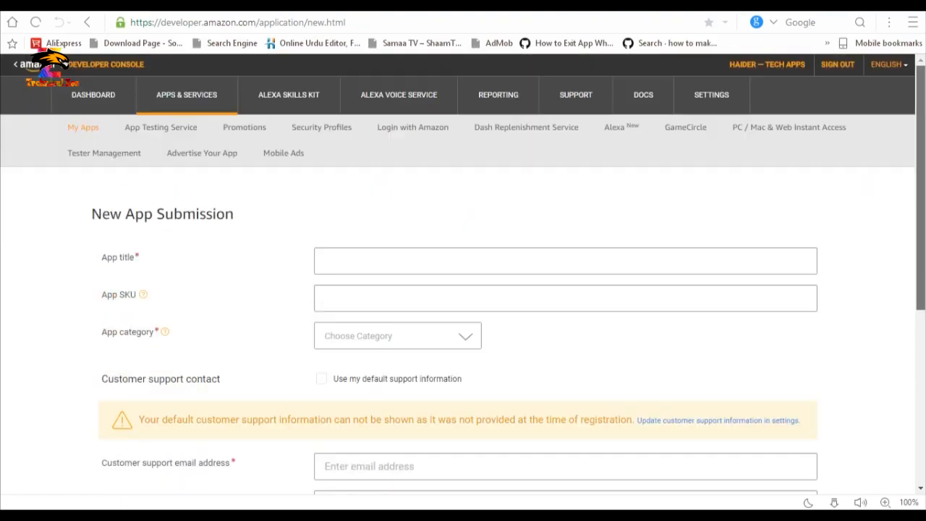
click(565, 261)
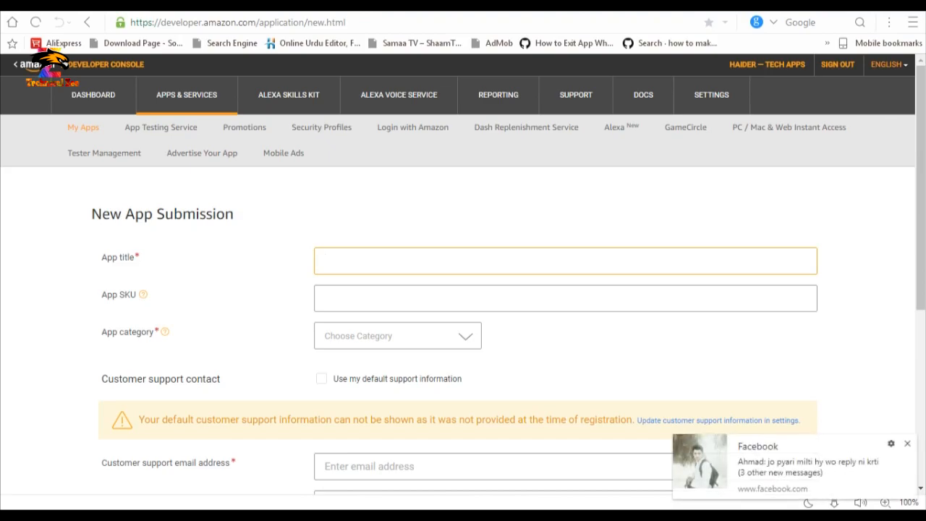
text(Technical zee)
Set the App SKU to com.punjab.pk, based on the Play Store package name.
click(326, 298)
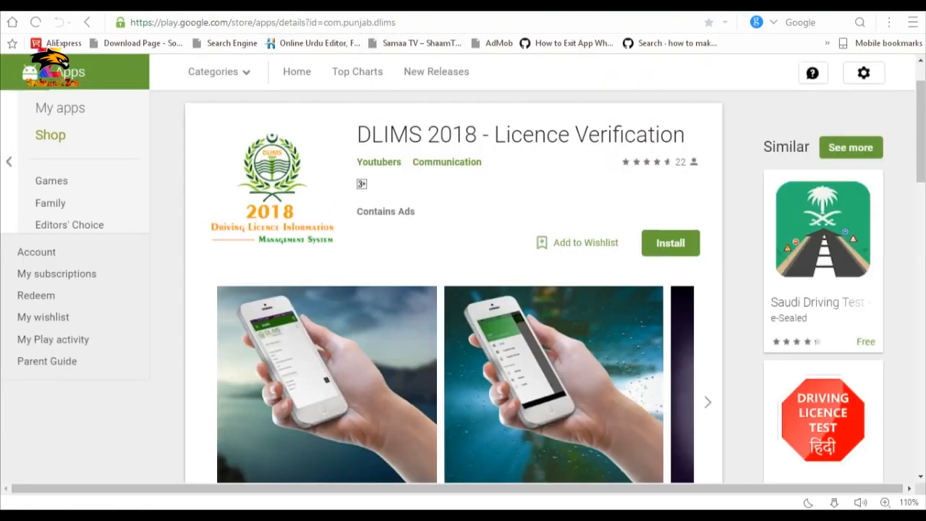
drag(324, 22, 396, 22)
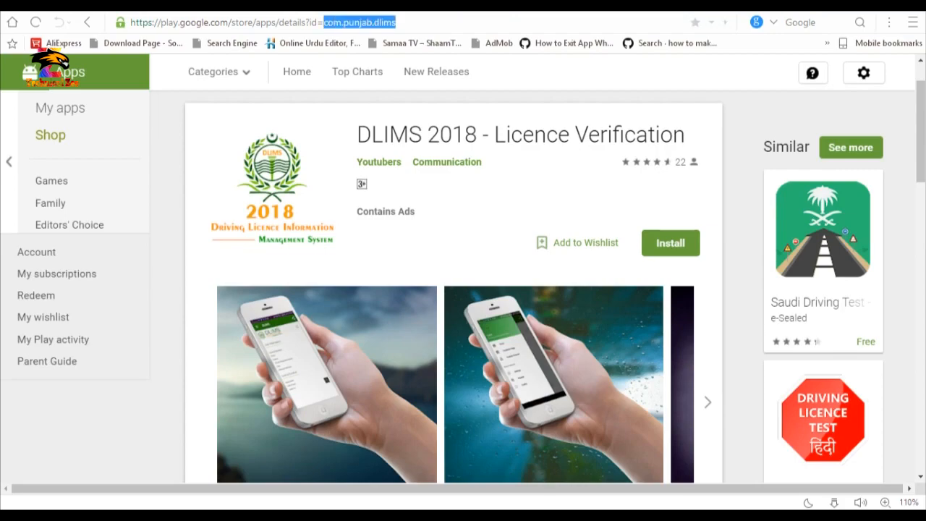
key(ctrl+a)
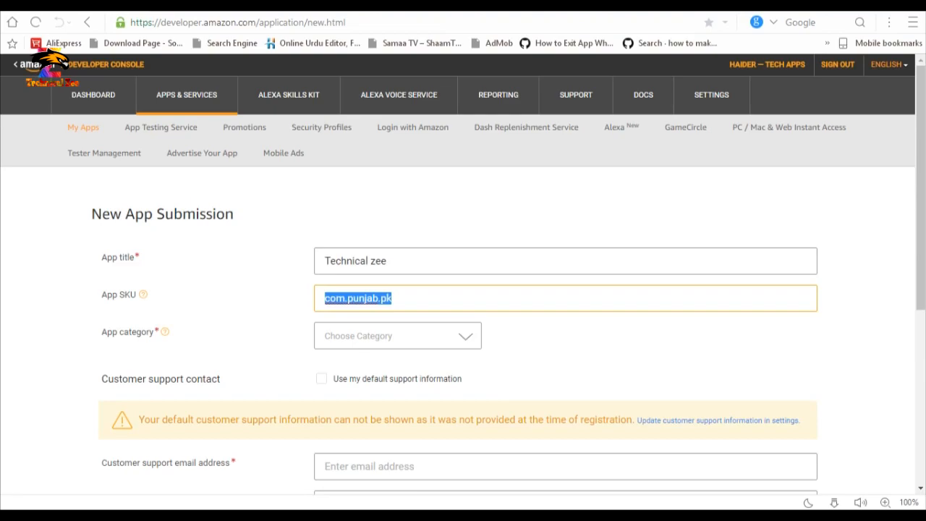
click(393, 298)
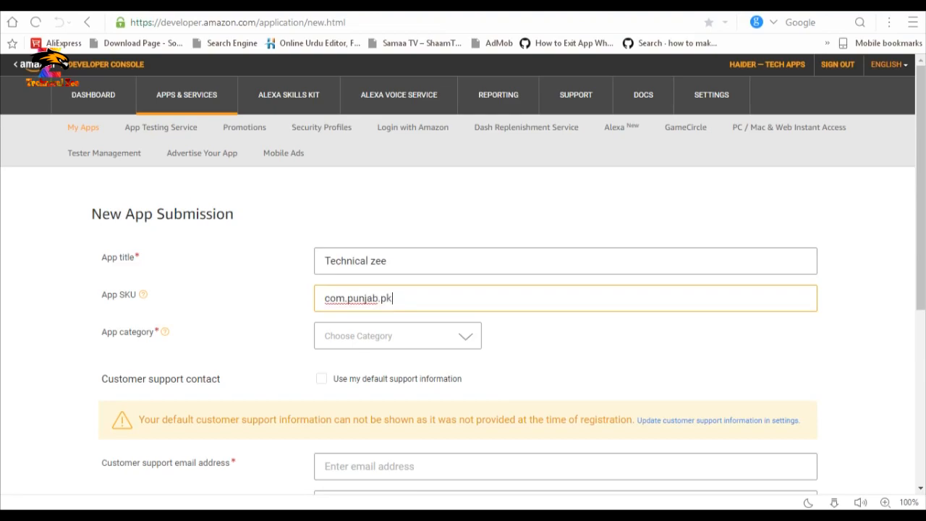
Choose Social > Blogging as the app category and enter the customer support e-mail.
click(465, 337)
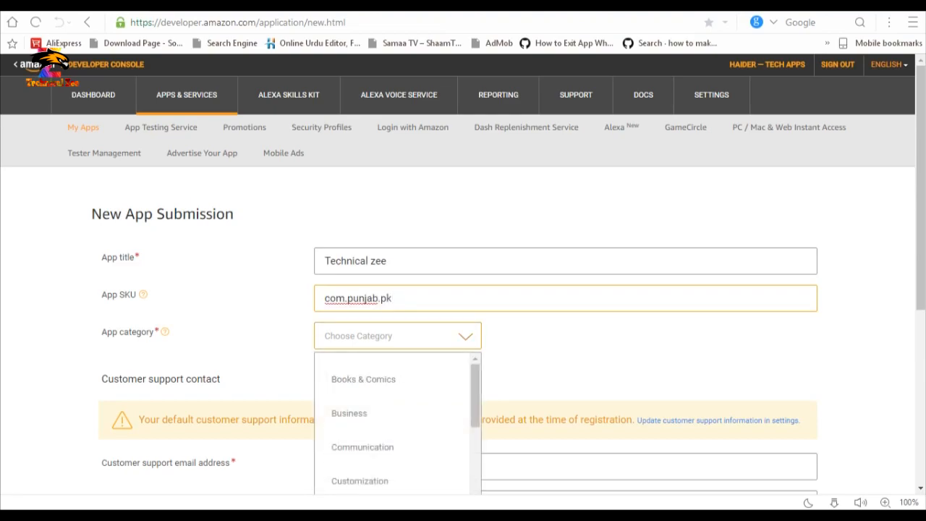
drag(920, 188, 920, 256)
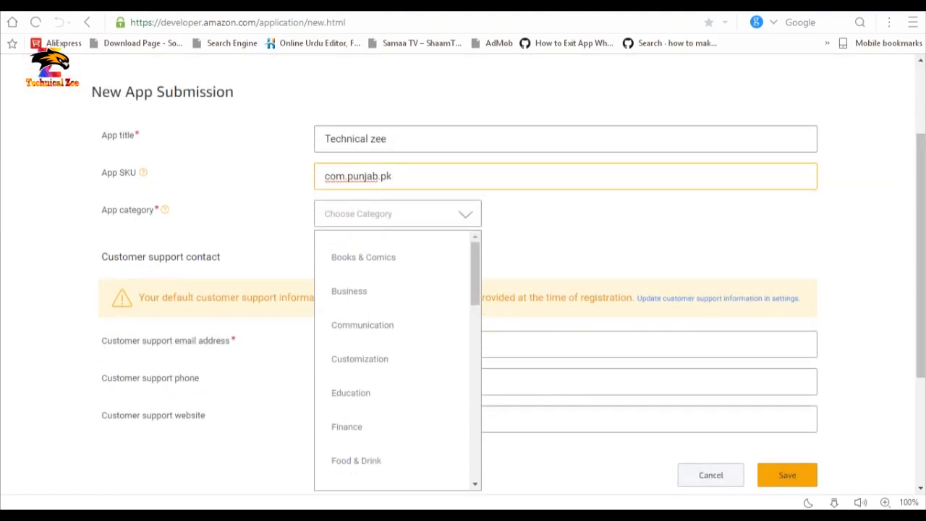
drag(475, 274, 475, 382)
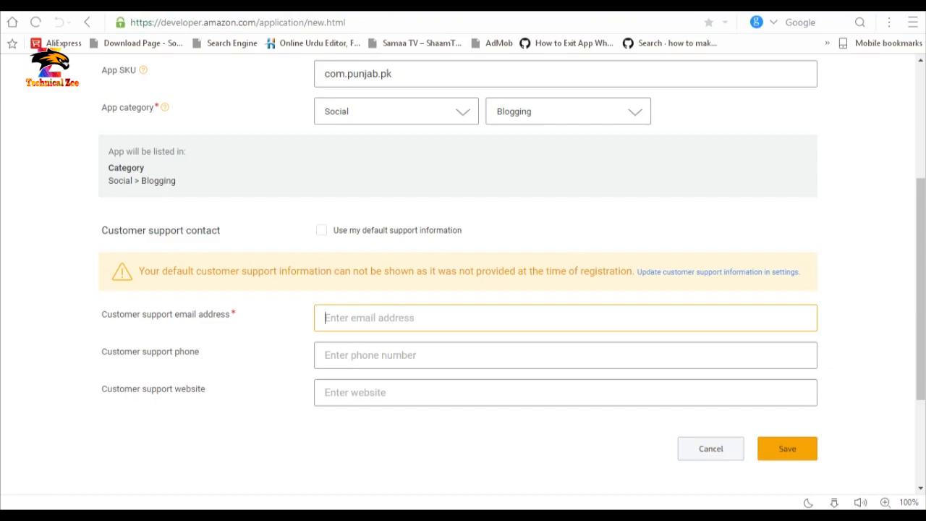
drag(102, 314, 230, 314)
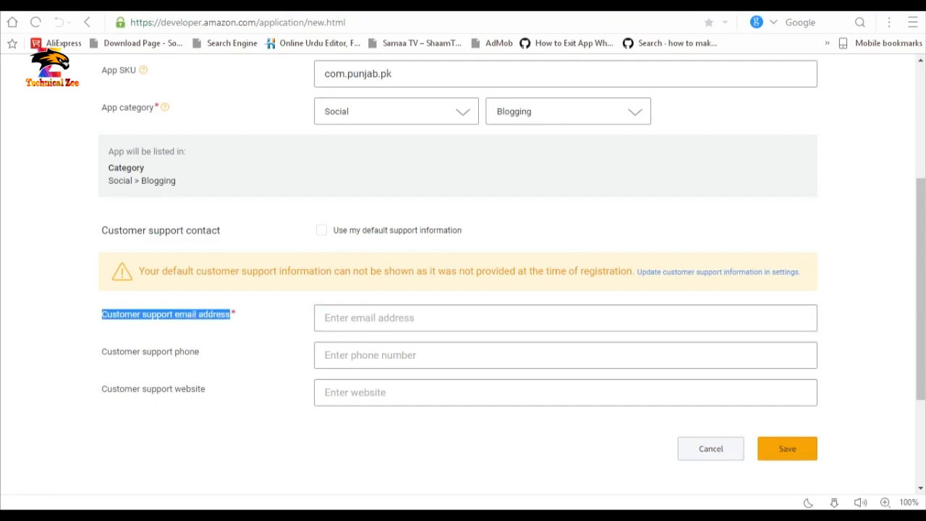
click(565, 318)
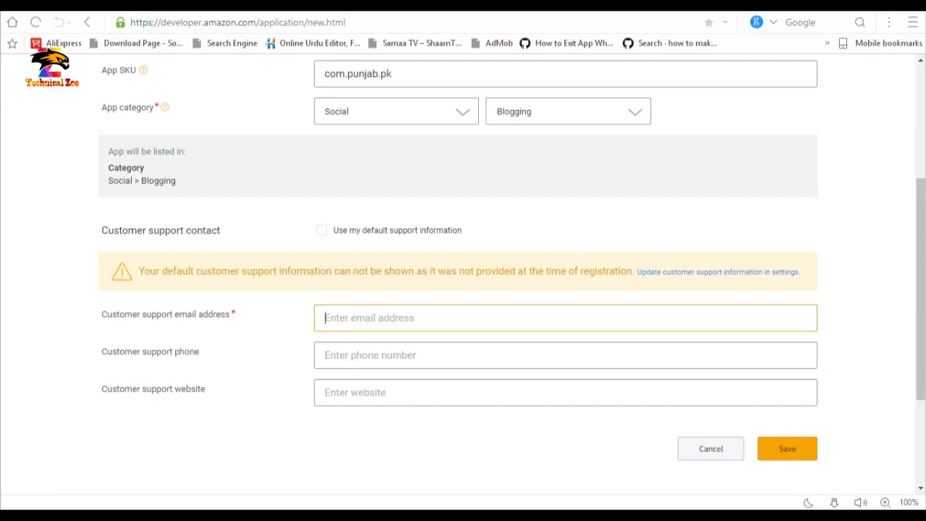
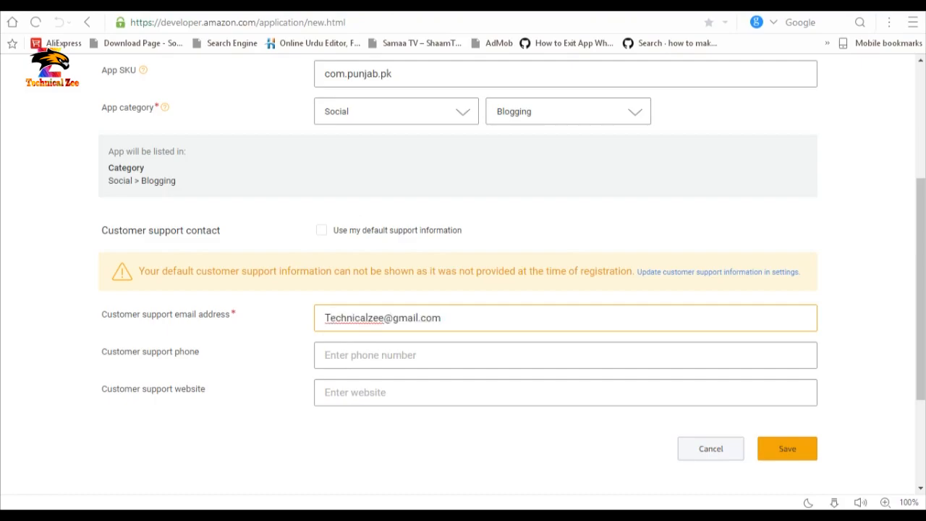
click(354, 392)
drag(102, 389, 205, 389)
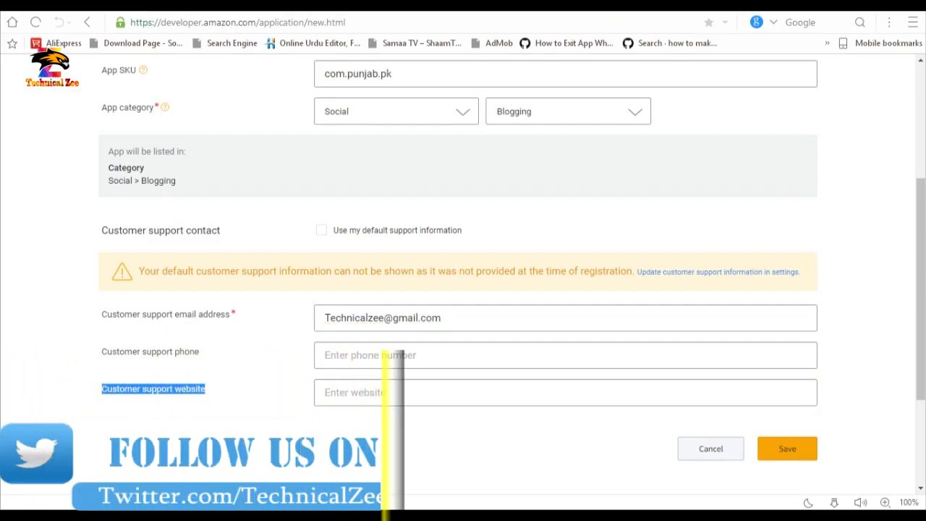
click(355, 392)
text(http)
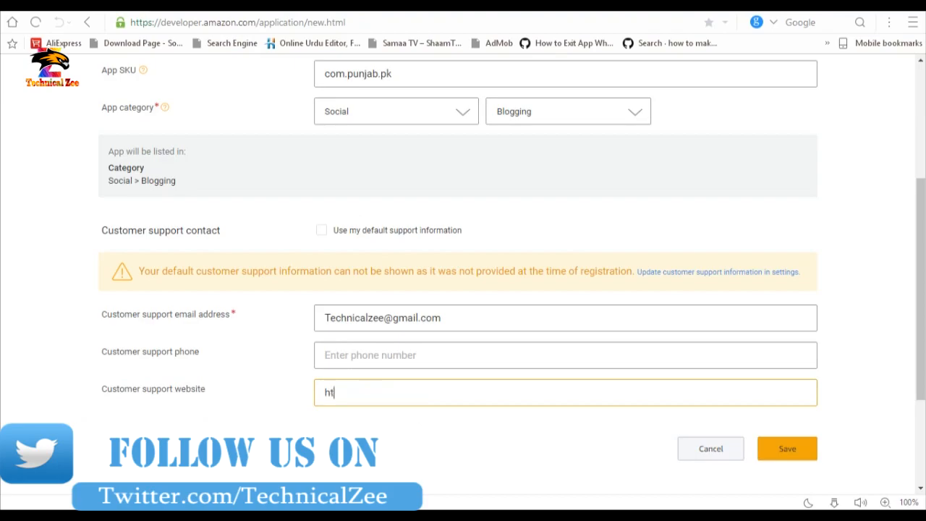
text(://)
scroll(354, 392, up, 4)
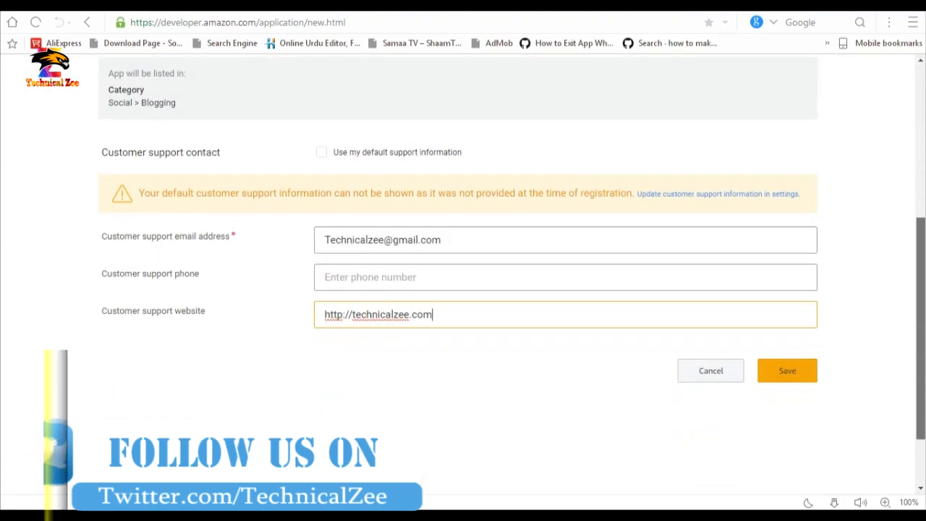
scroll(463, 290, up, 2)
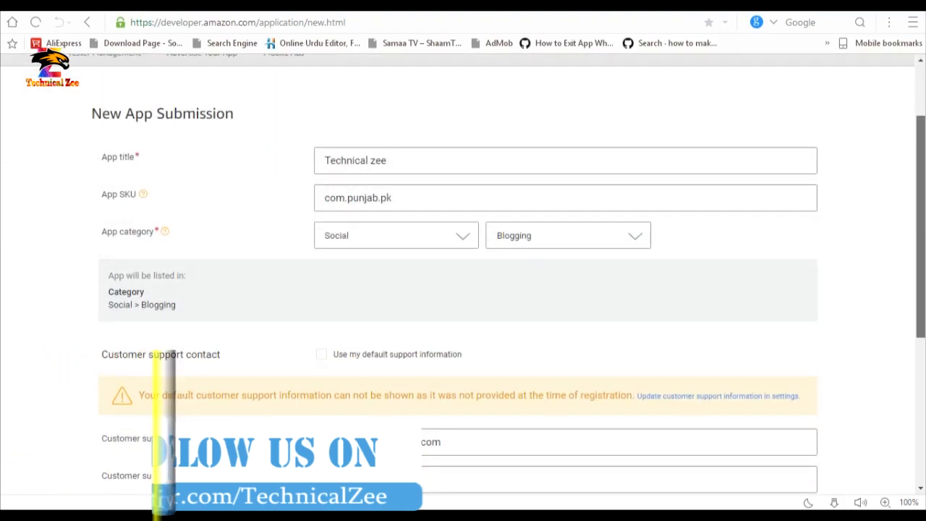
scroll(463, 289, down, 3)
click(787, 389)
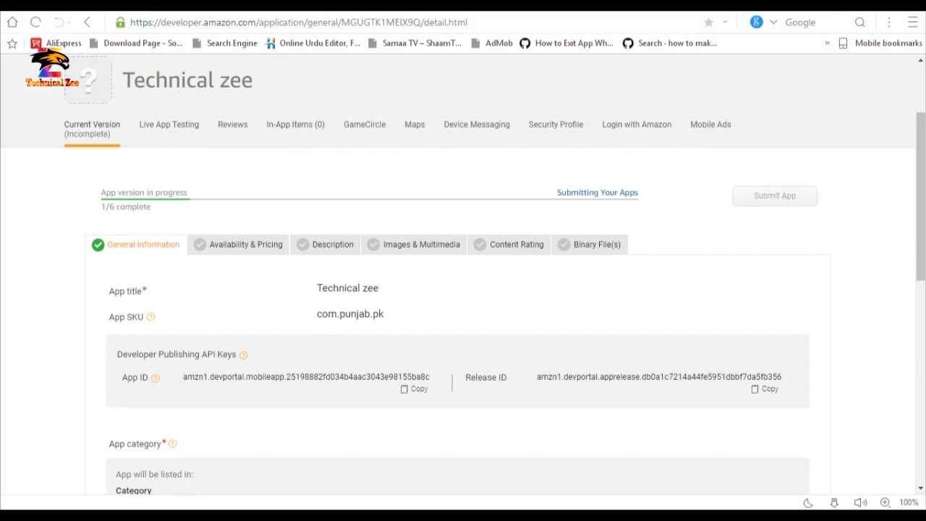
Check the 1/6 completion count and open the Availability & Pricing section.
key(ctrl)
key(ctrl)
key(ctrl)
drag(101, 207, 116, 207)
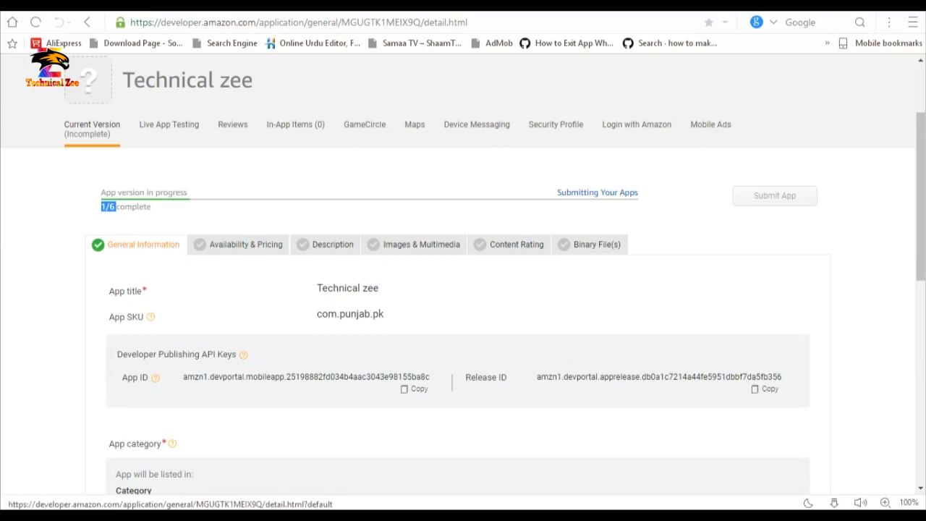
click(246, 244)
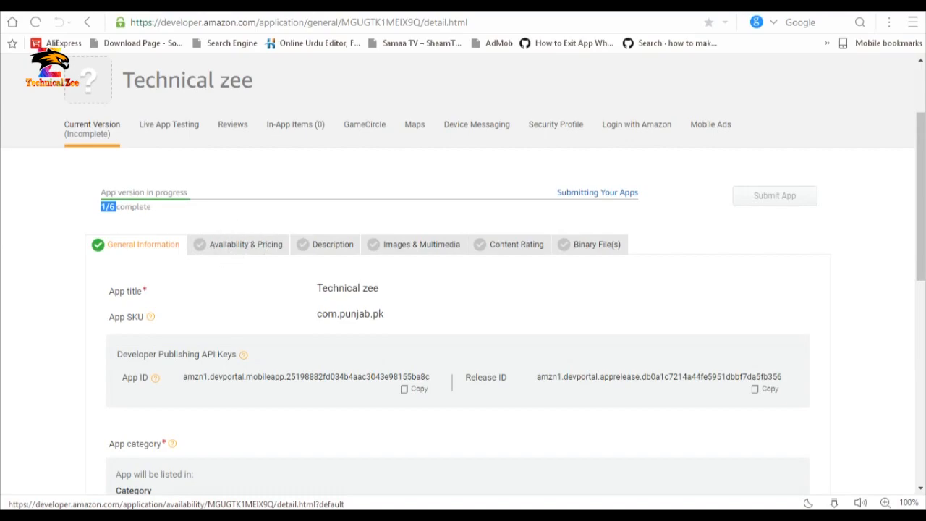
click(239, 246)
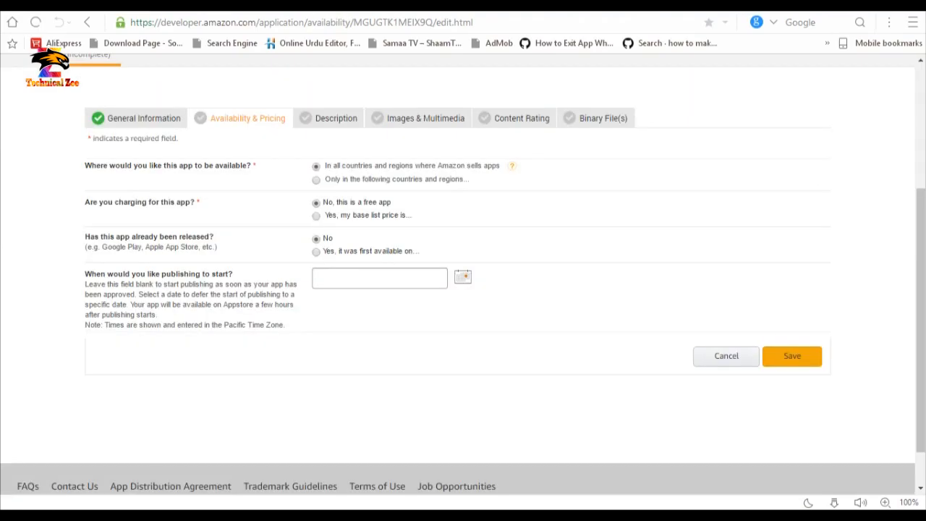
Save the app as free in all countries, not previously released, with no start date.
drag(85, 165, 252, 165)
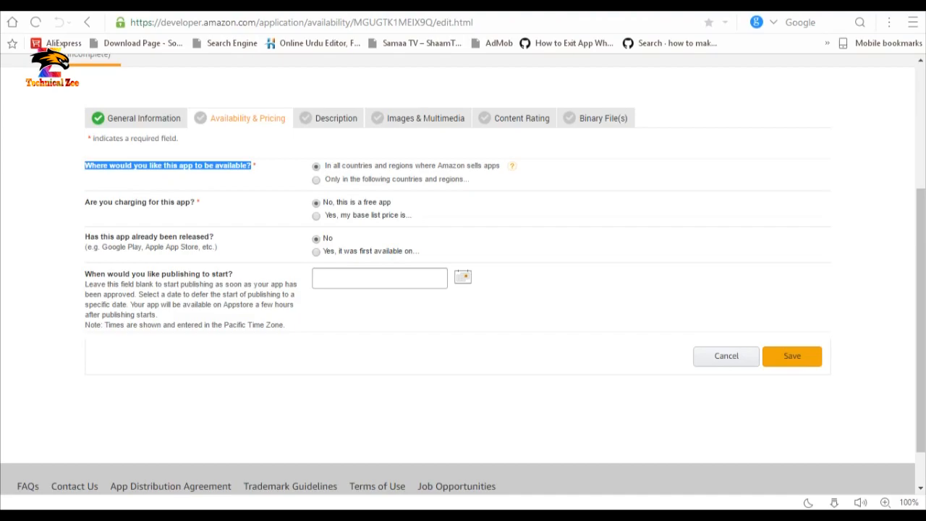
click(253, 166)
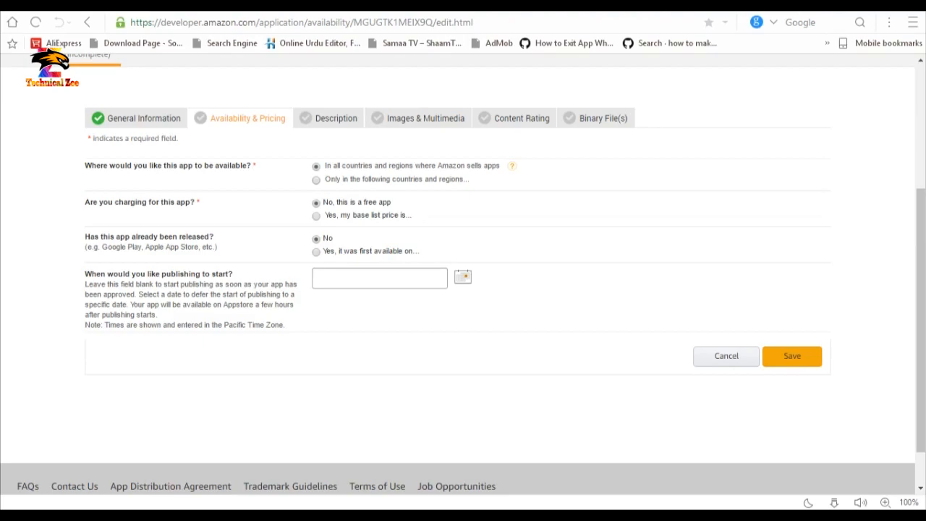
drag(84, 202, 195, 202)
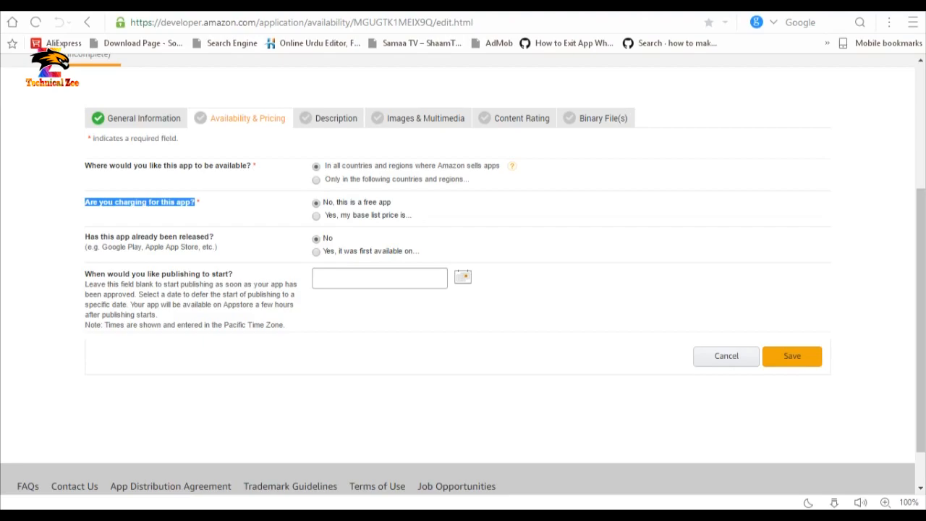
drag(392, 202, 323, 202)
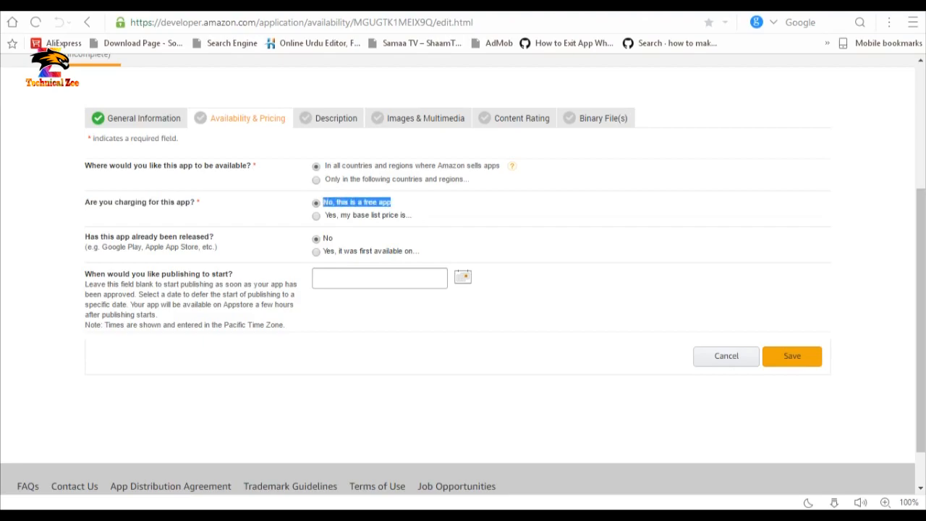
click(348, 202)
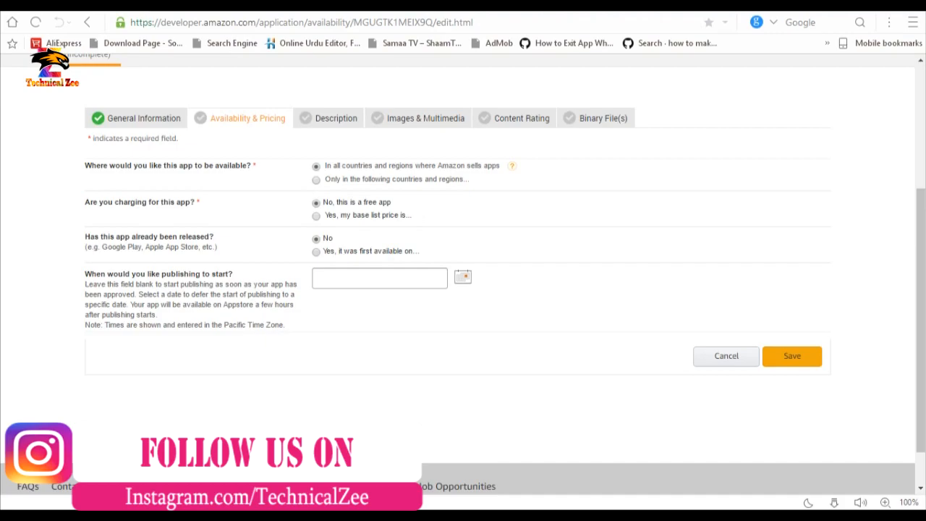
click(317, 252)
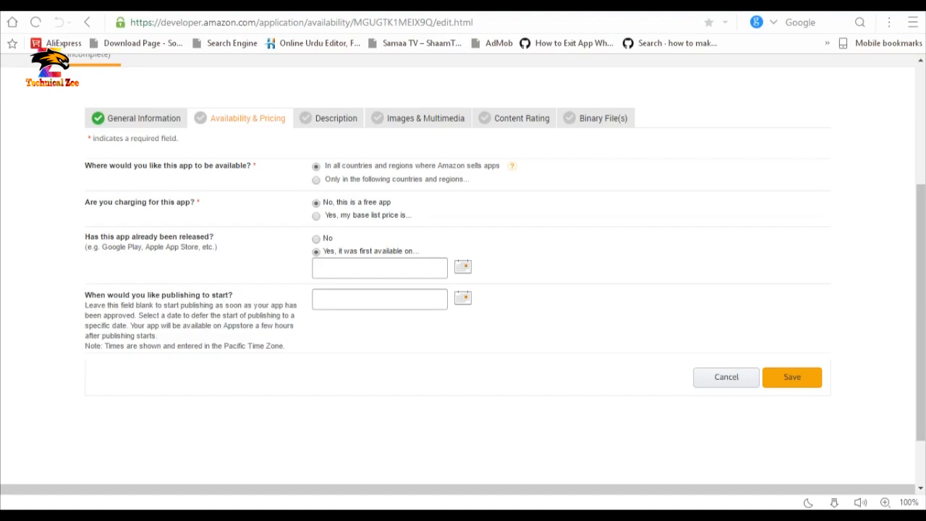
click(316, 239)
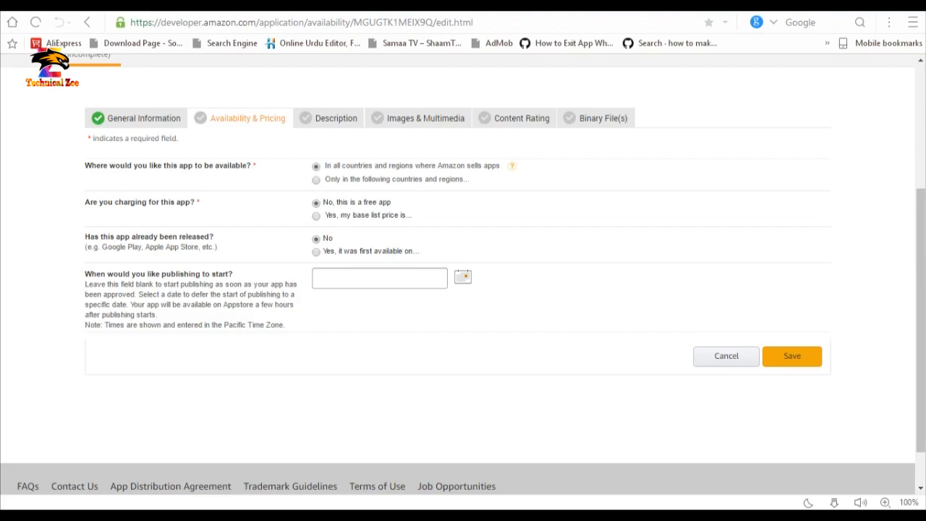
click(463, 277)
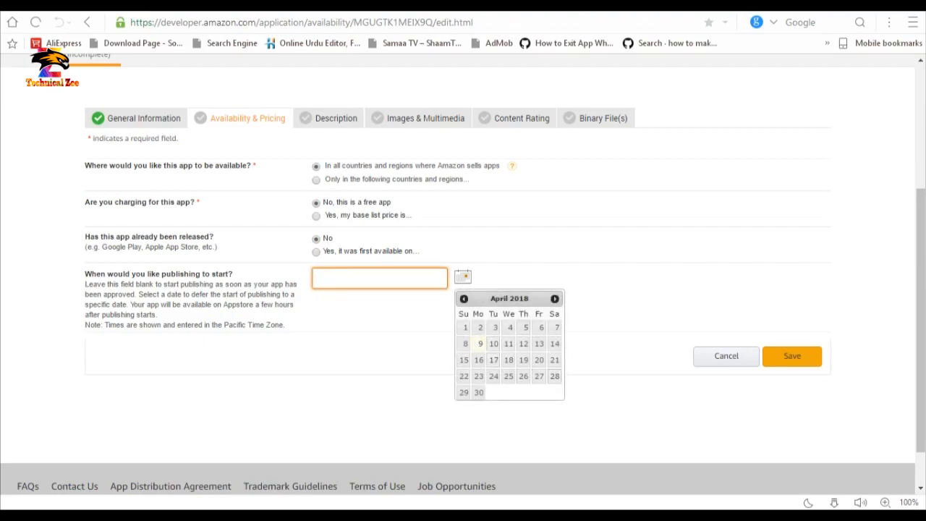
click(463, 277)
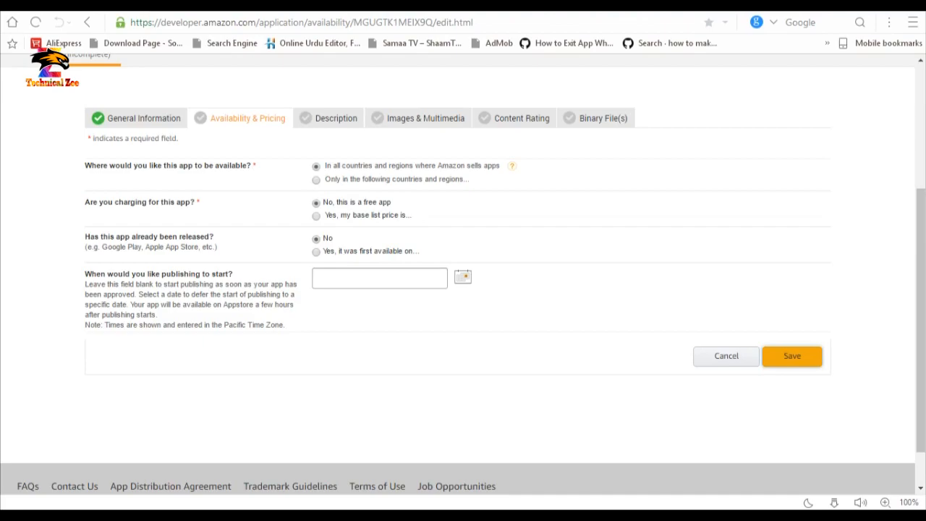
click(792, 355)
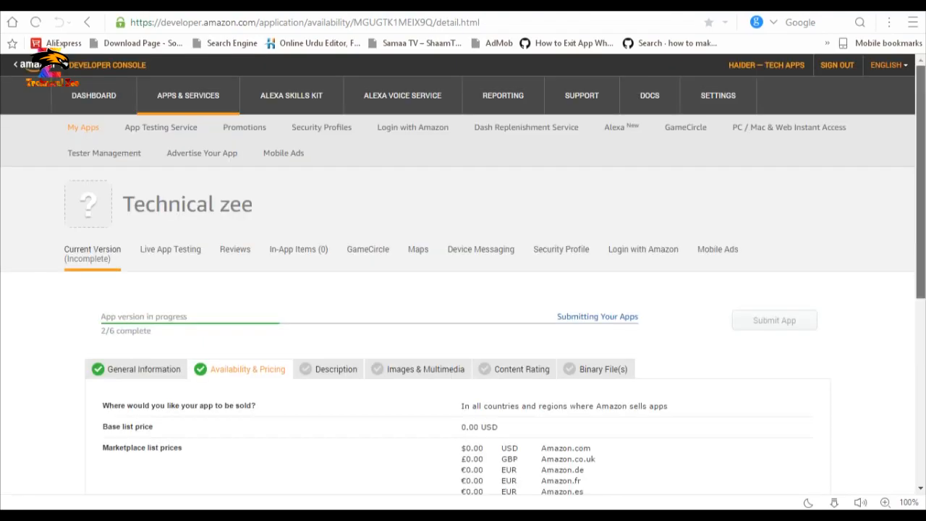
Fill in and save the English (U.S.) short and long descriptions, feature bullets and keywords.
scroll(463, 275, down, 3)
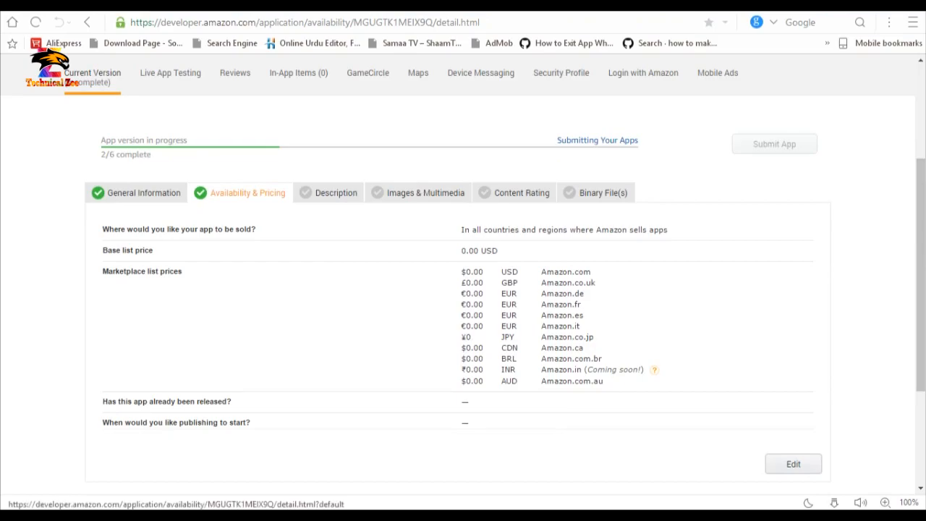
click(336, 192)
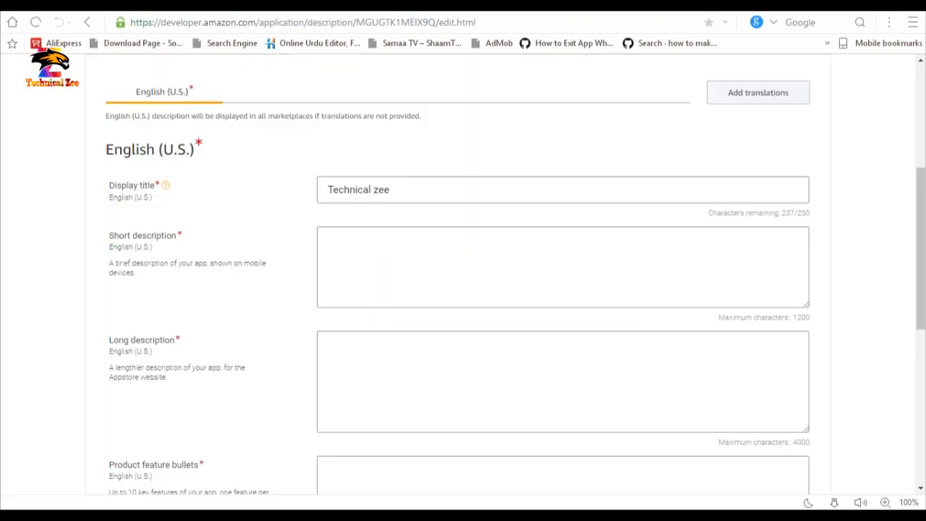
drag(920, 243, 920, 274)
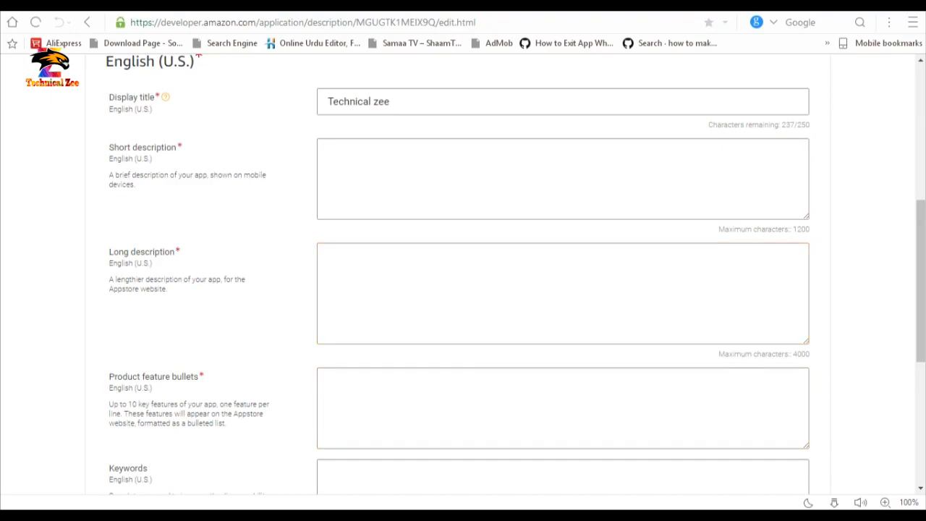
drag(920, 275, 920, 343)
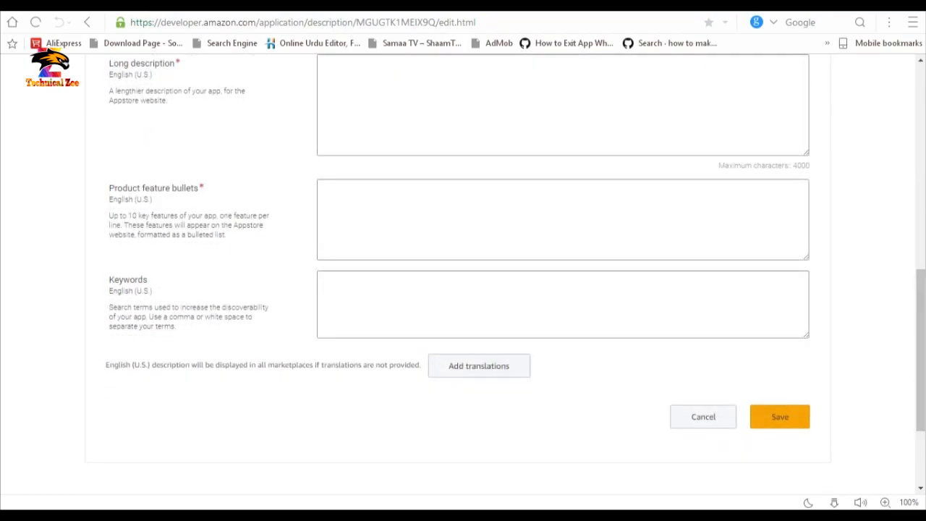
drag(920, 343, 920, 237)
drag(920, 153, 921, 202)
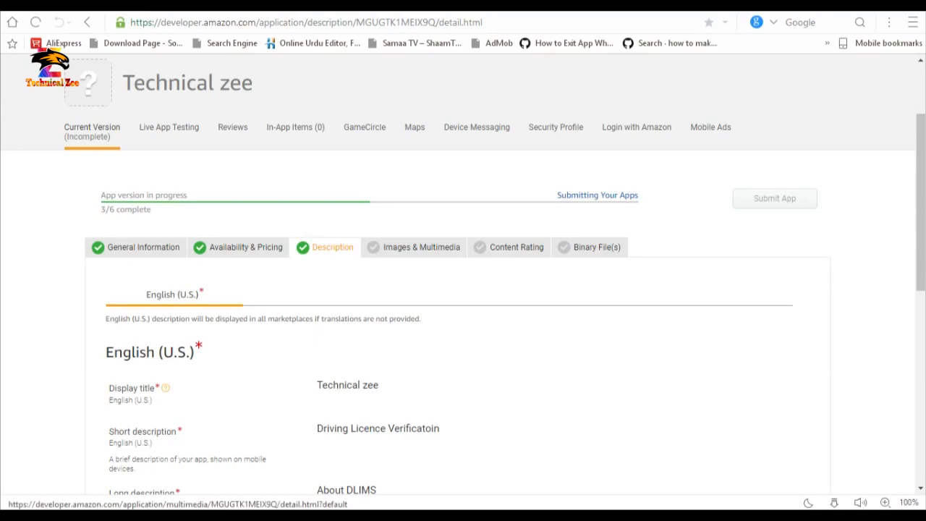
click(421, 246)
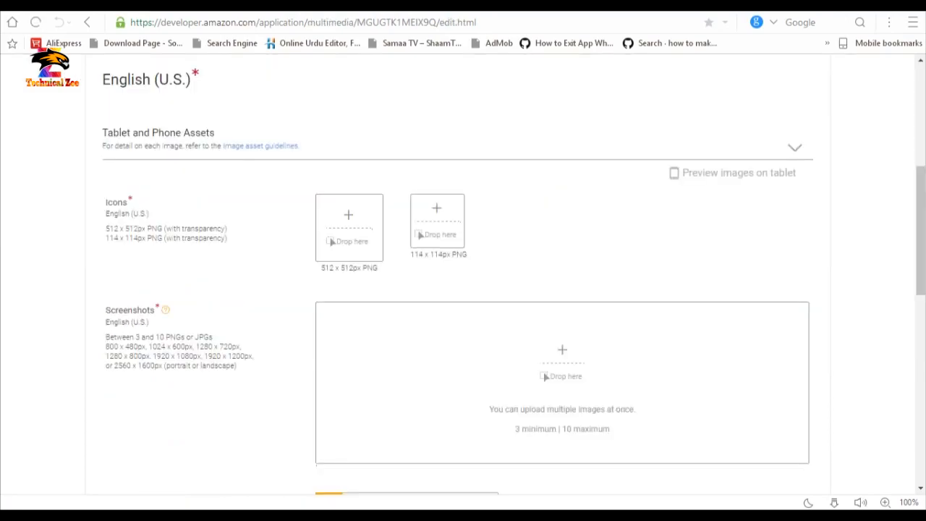
Review the 512 x 512 and 114 x 114 icon sizes and the minimum-3-screenshot requirement.
drag(106, 213, 381, 268)
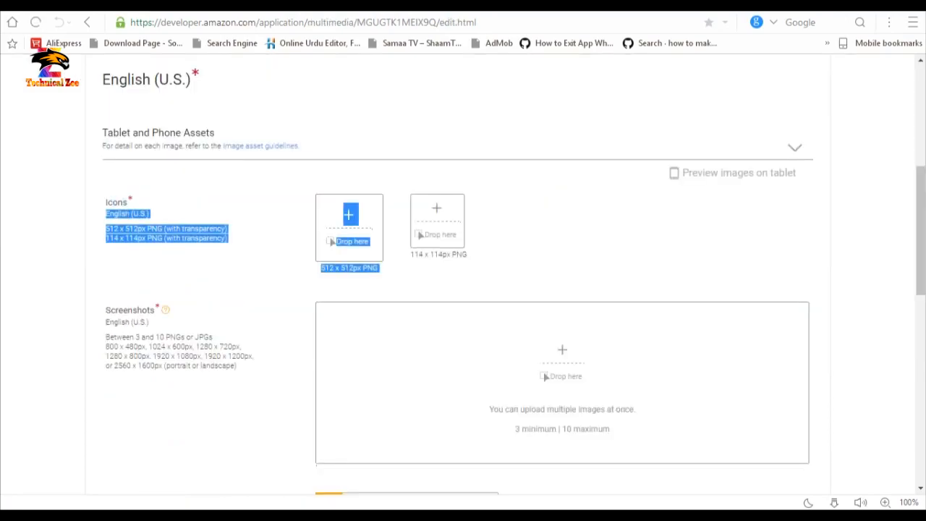
click(395, 276)
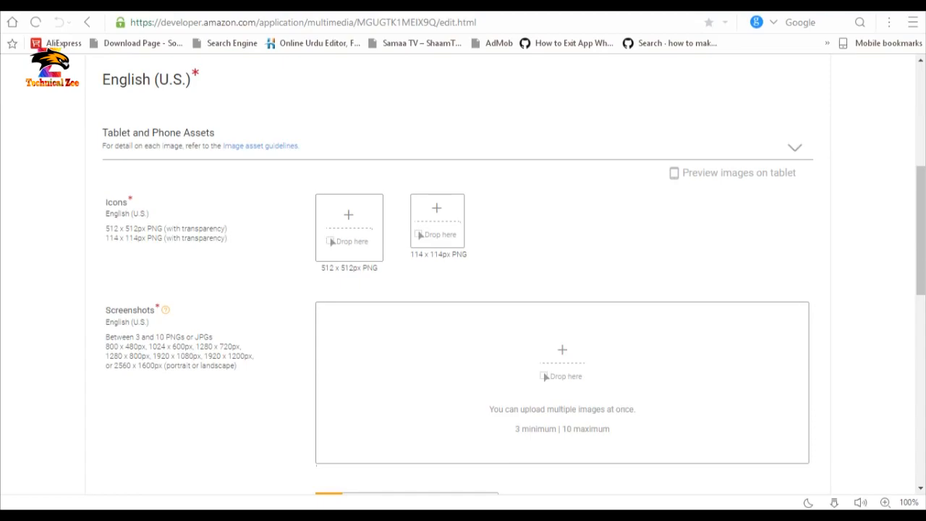
drag(321, 268, 353, 268)
drag(411, 254, 450, 253)
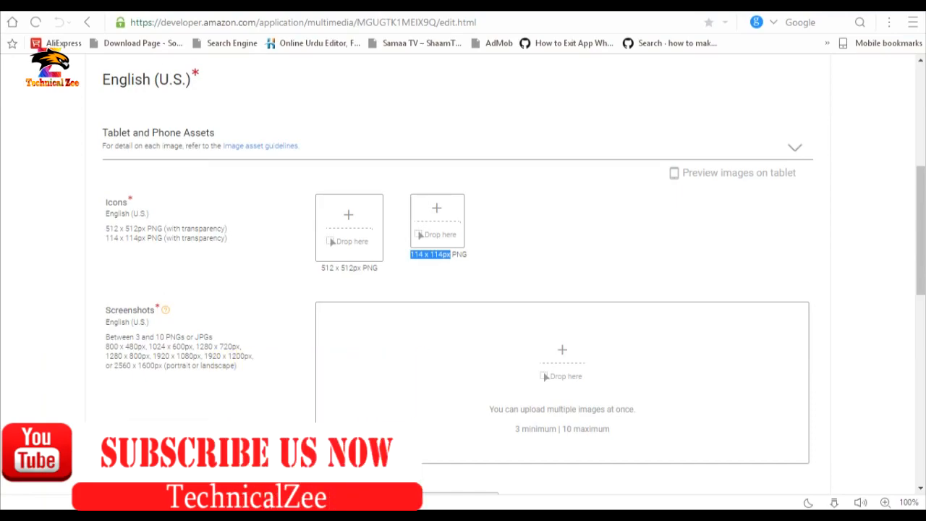
drag(106, 309, 154, 310)
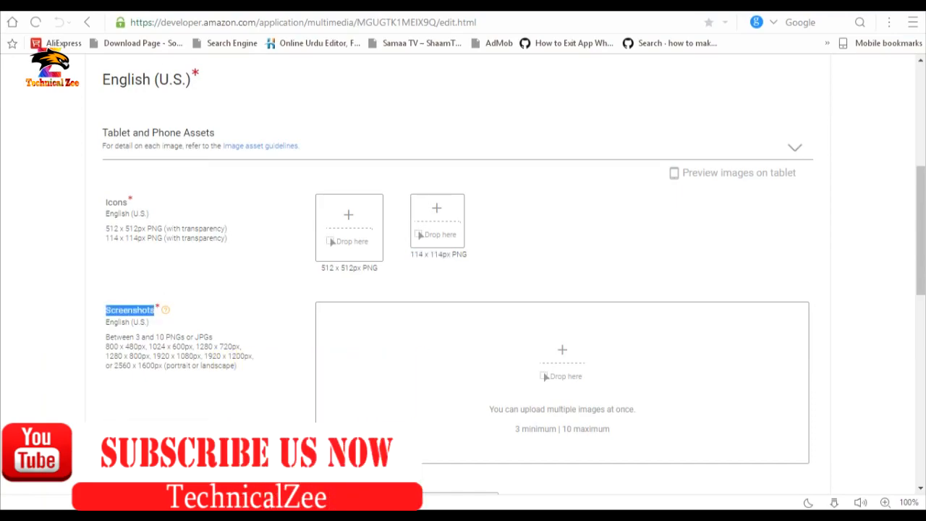
drag(105, 337, 139, 337)
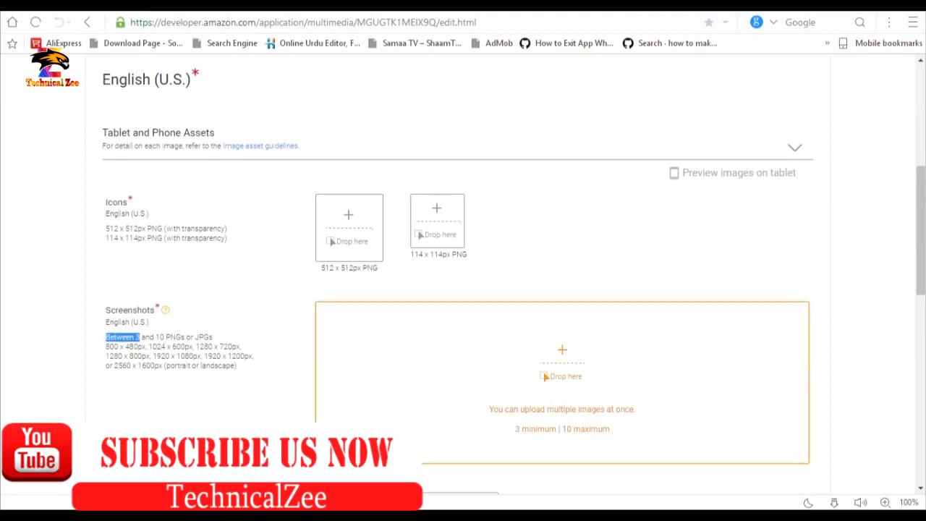
click(273, 350)
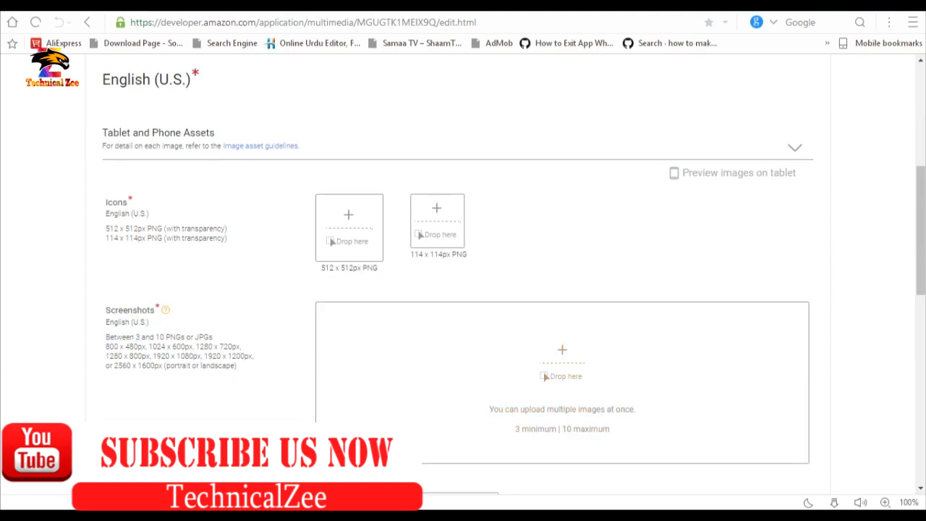
drag(106, 356, 238, 366)
click(238, 367)
drag(106, 347, 238, 366)
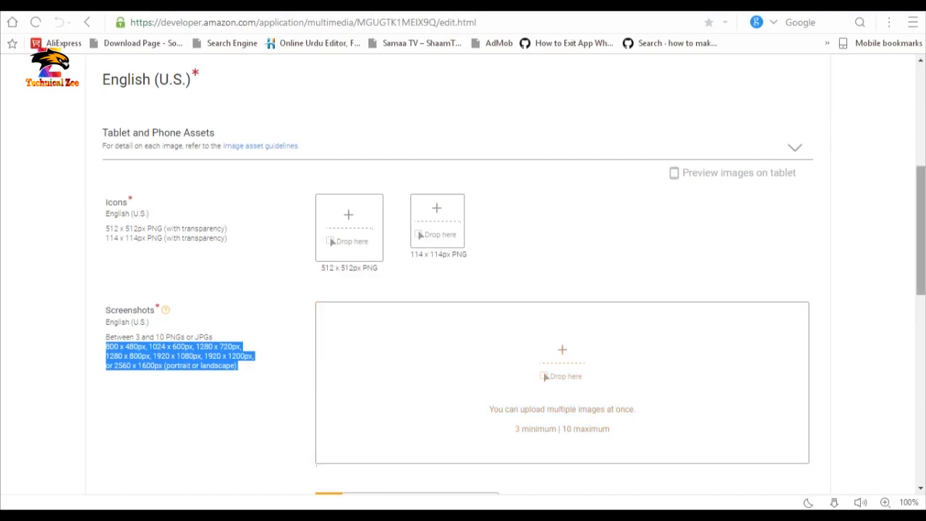
Save the uploaded icons and three screenshots.
scroll(349, 144, down, 1)
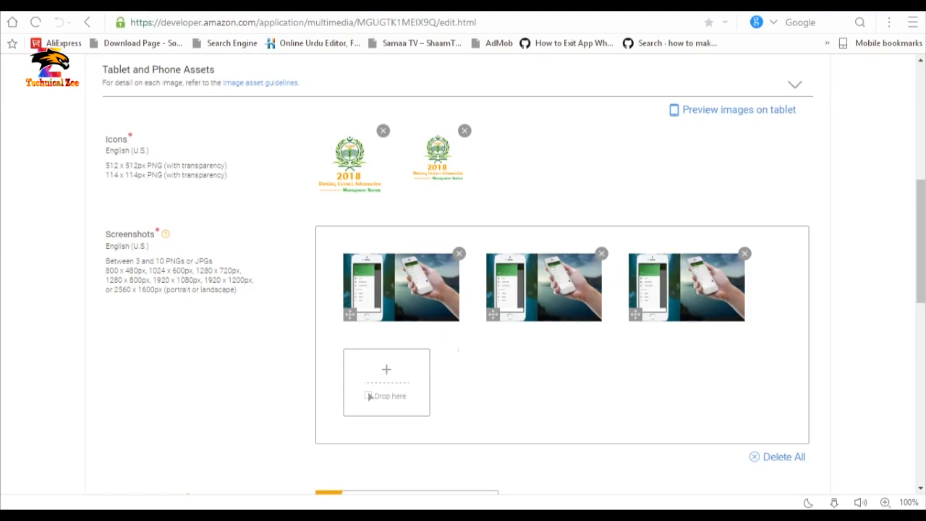
scroll(372, 392, down, 5)
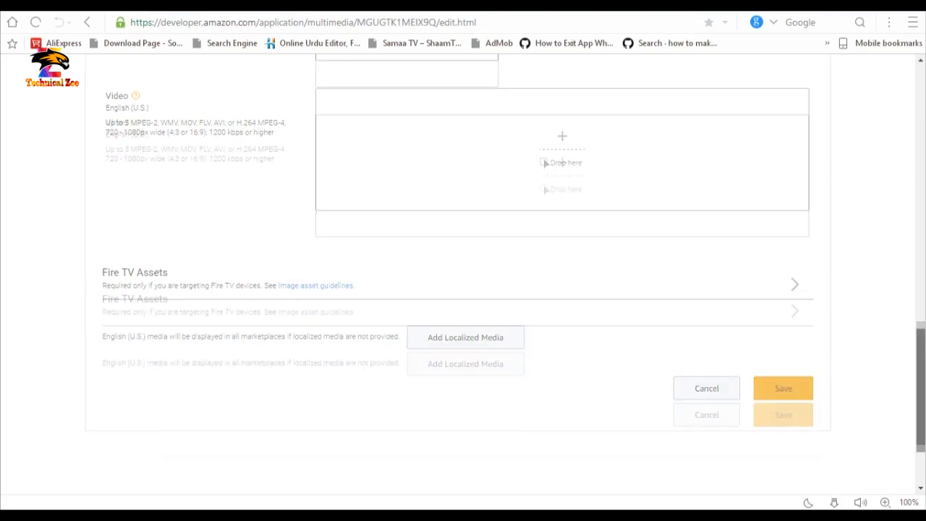
scroll(464, 275, up, 4)
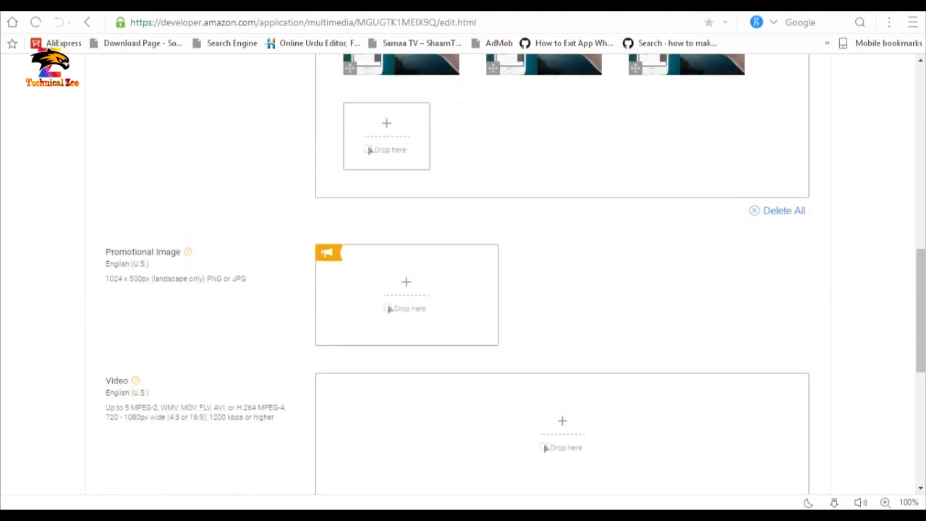
scroll(463, 275, down, 4)
scroll(463, 275, up, 2)
scroll(463, 275, down, 3)
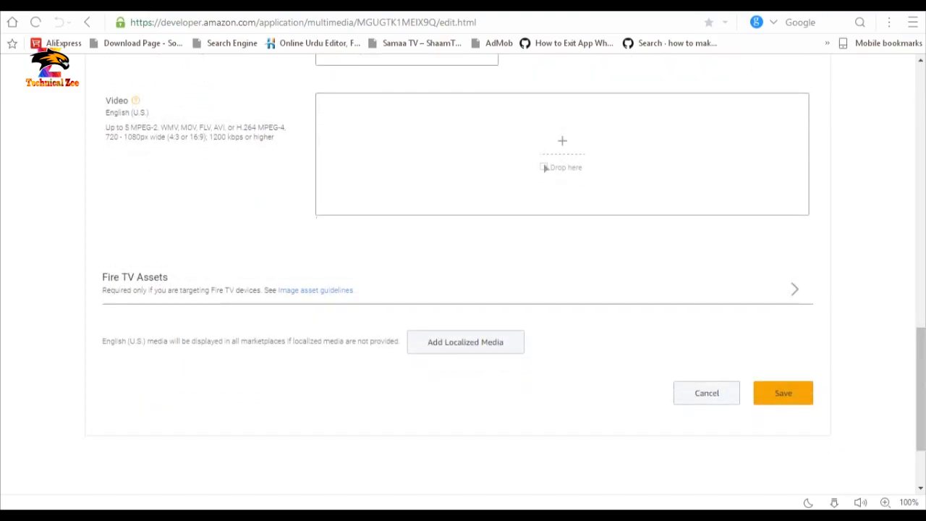
click(783, 393)
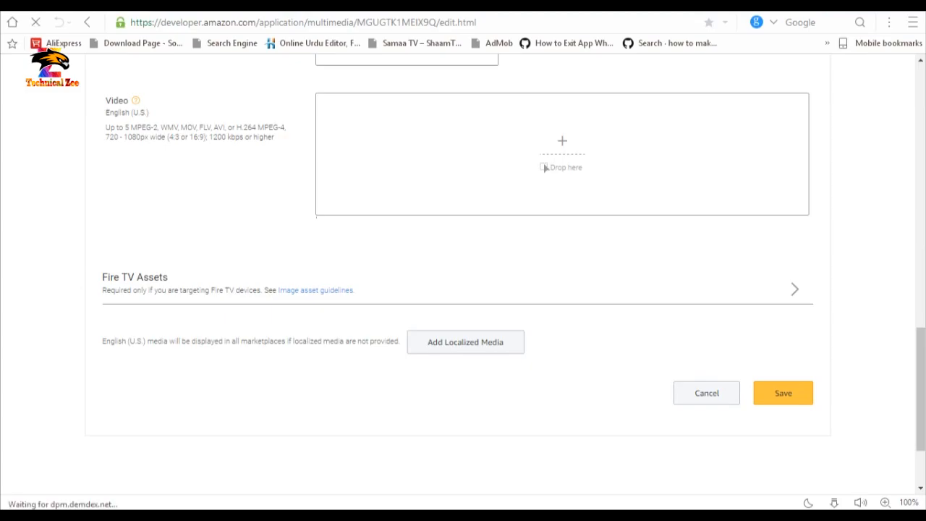
scroll(463, 275, down, 3)
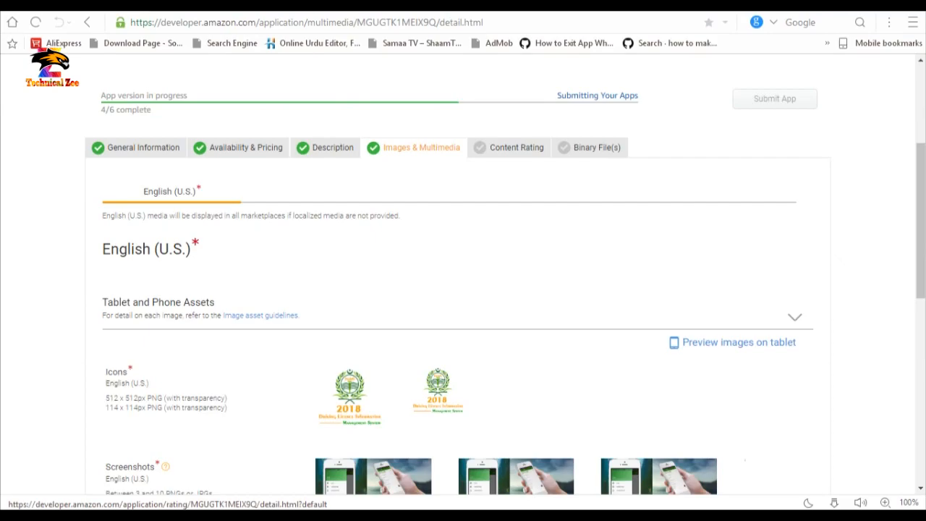
Rate realistic violence, cartoon violence, drug references and nudity as None.
click(517, 147)
scroll(463, 289, down, 5)
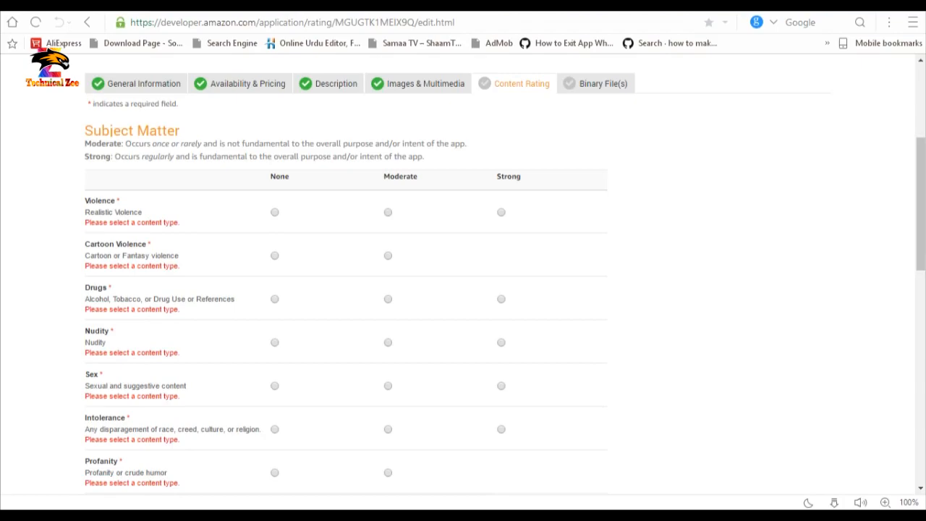
double_click(100, 201)
click(275, 212)
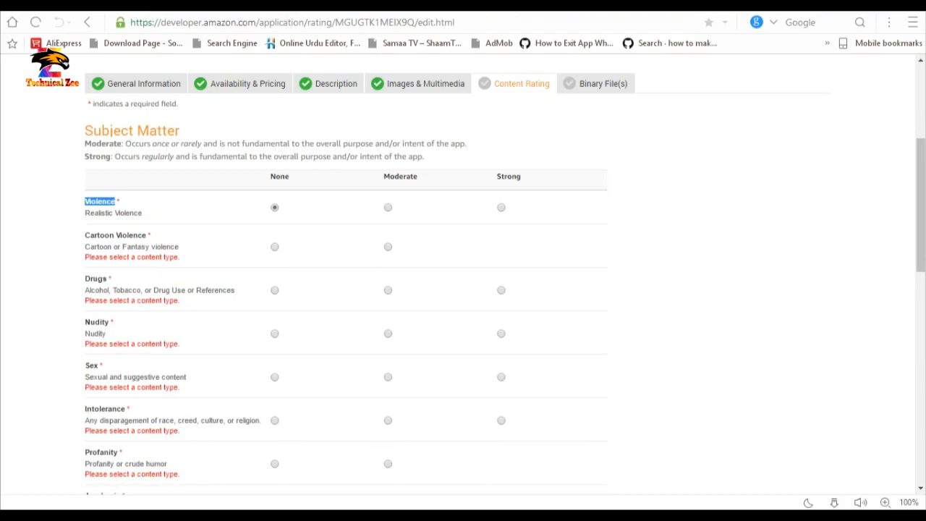
click(275, 247)
click(275, 280)
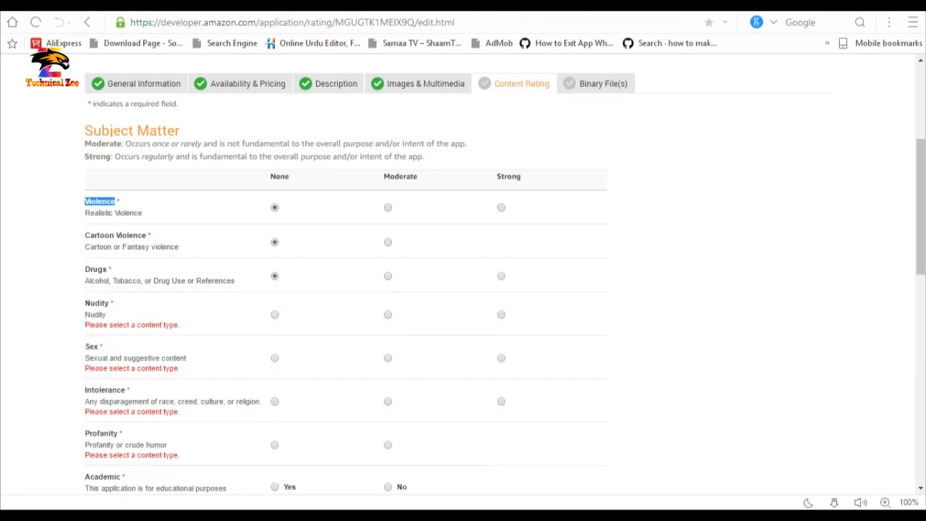
click(275, 315)
scroll(463, 290, up, 2)
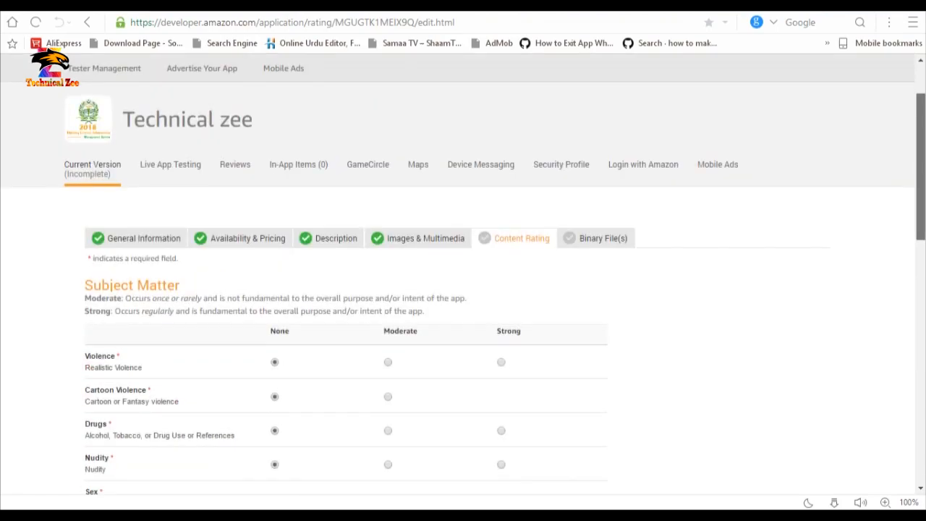
scroll(463, 289, down, 8)
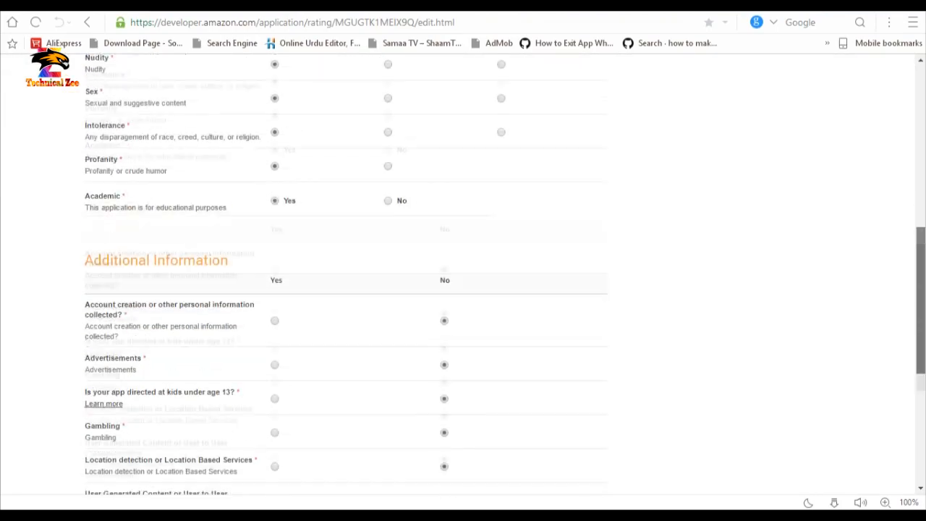
Leave the Privacy policy URL empty and save the content rating answers.
click(354, 293)
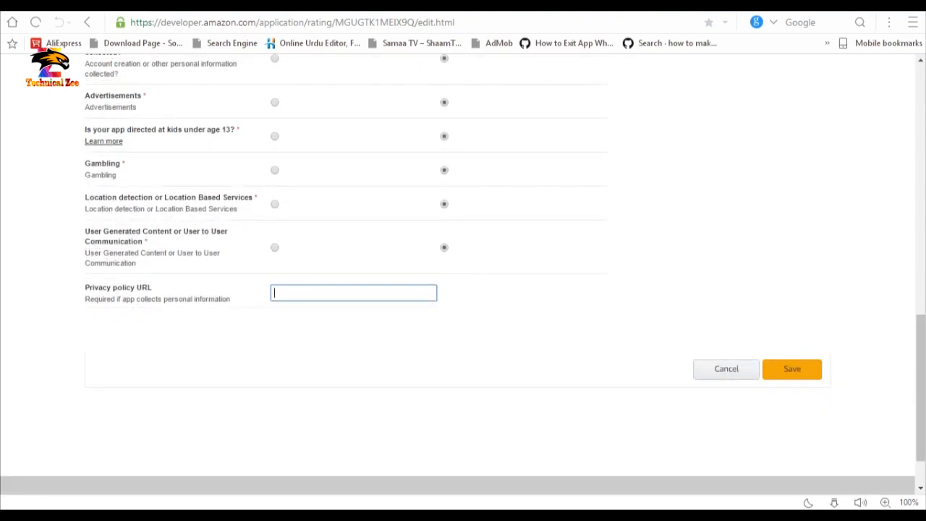
drag(232, 299, 84, 288)
click(166, 318)
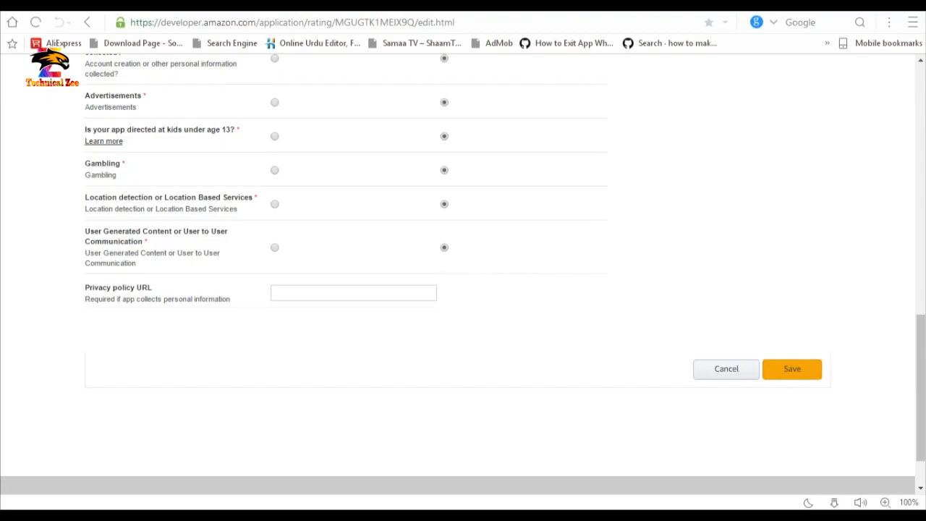
click(353, 293)
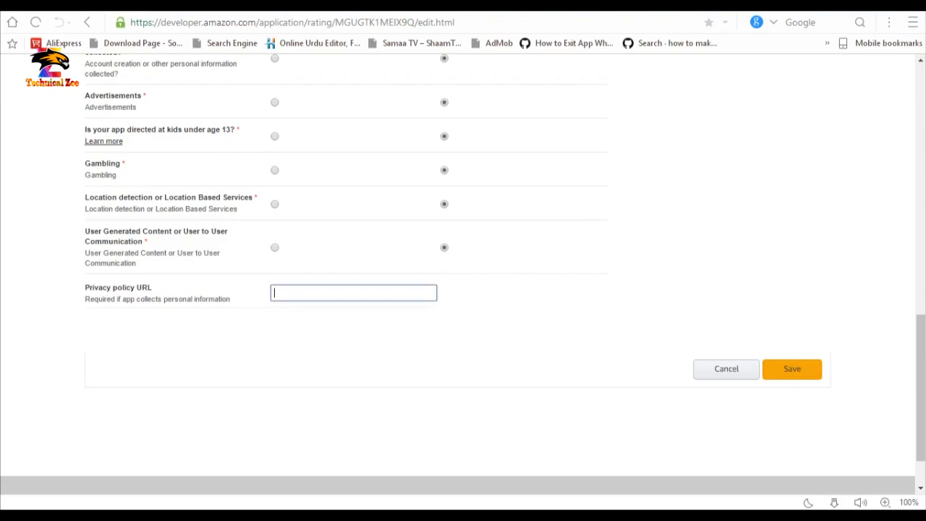
click(376, 330)
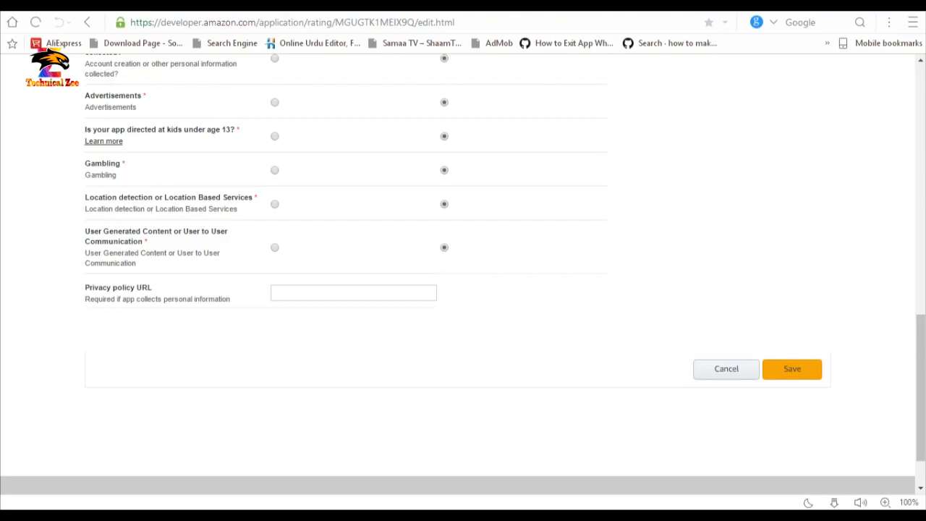
click(793, 369)
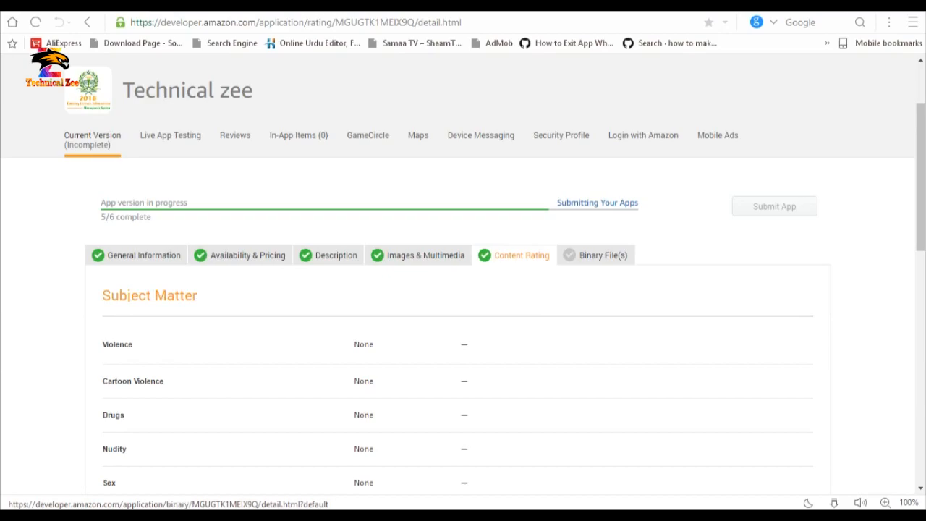
click(603, 256)
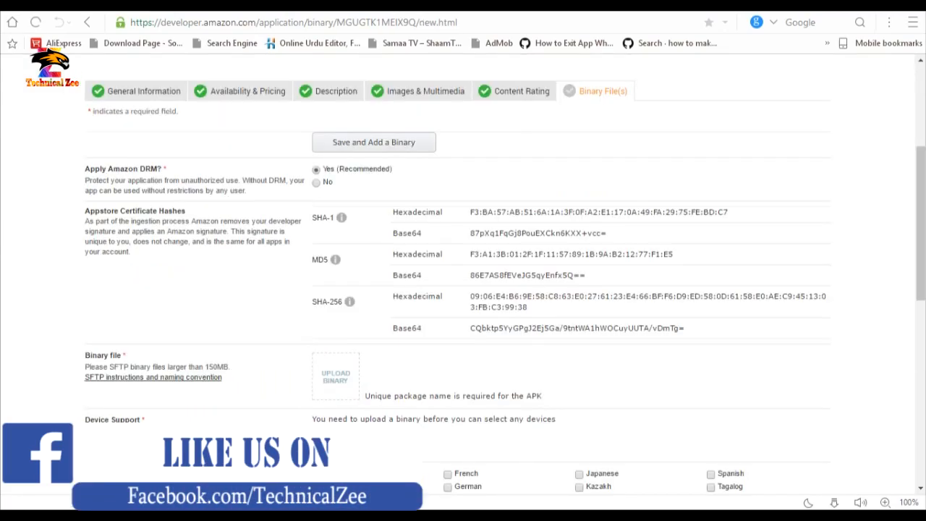
drag(85, 168, 163, 169)
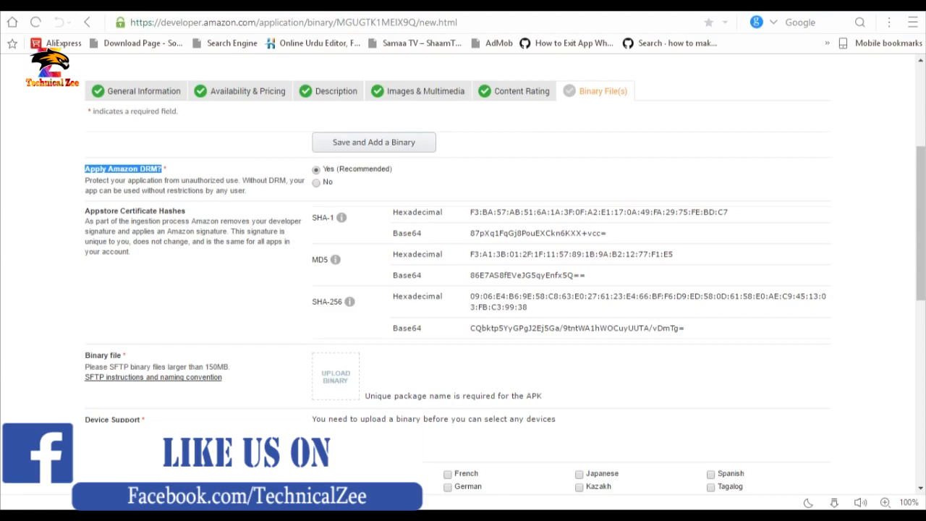
drag(84, 181, 247, 191)
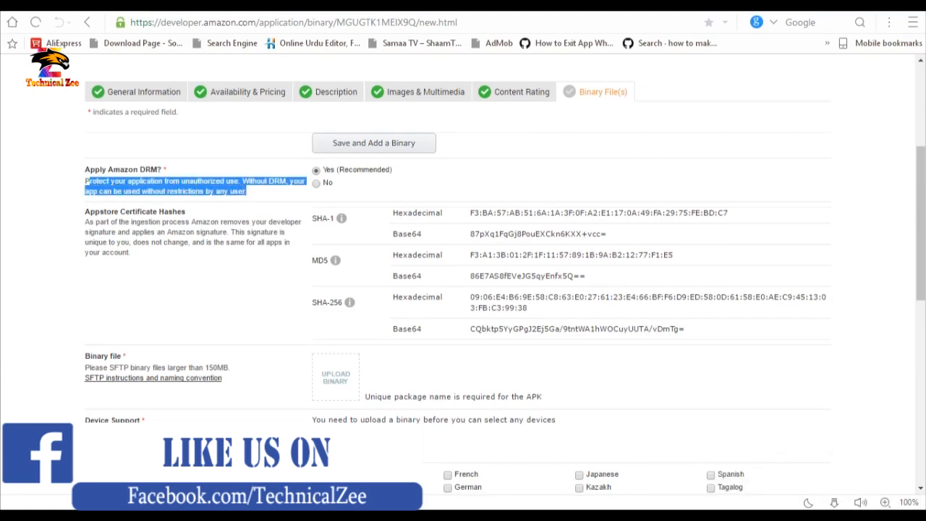
click(260, 193)
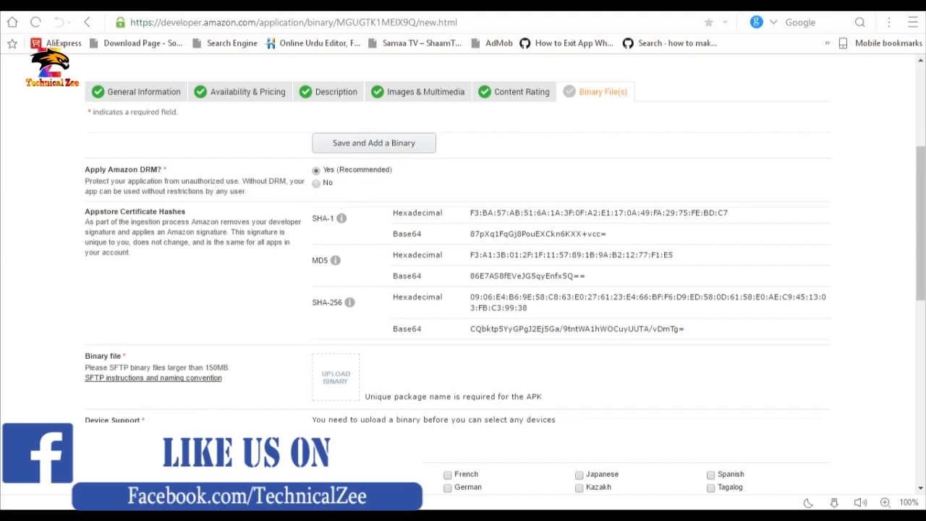
scroll(463, 290, down, 3)
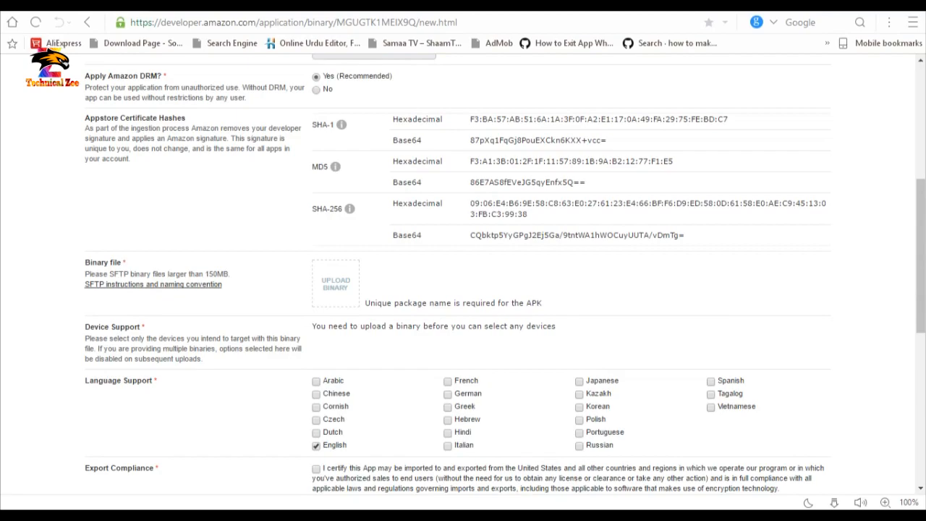
drag(121, 262, 81, 262)
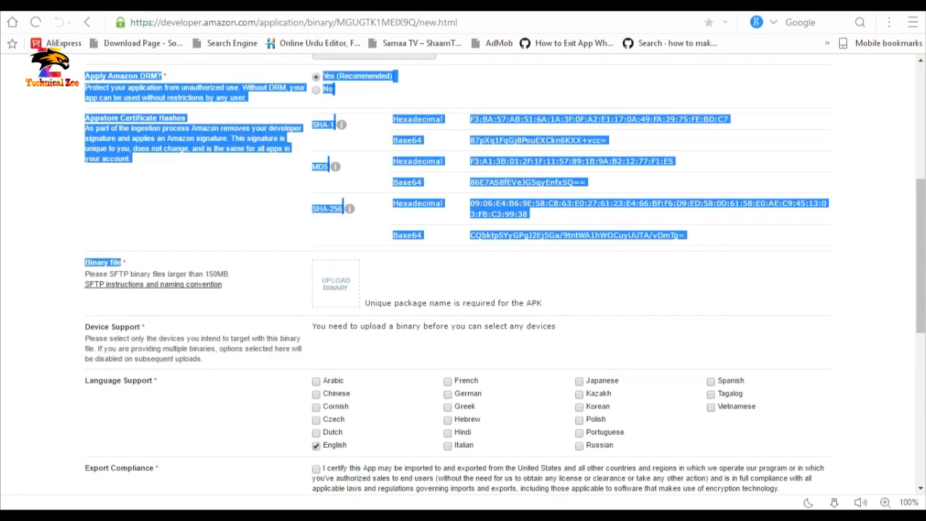
click(195, 230)
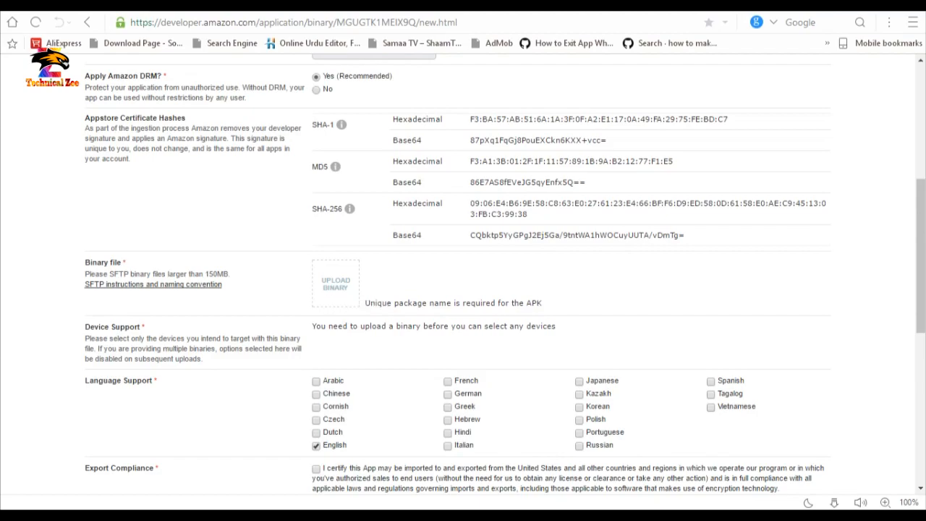
key(ctrl)
key(ctrl)
key(ctrl)
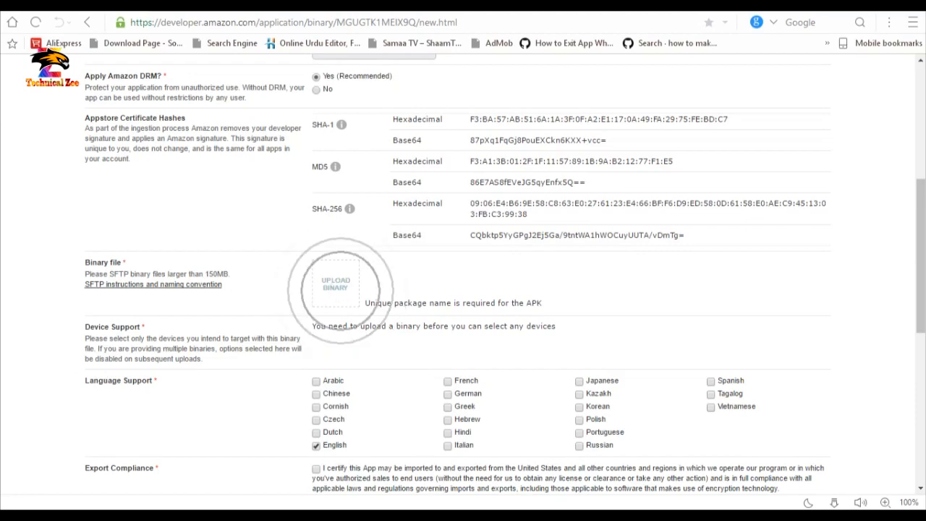
Certify export compliance for the uploaded Binary1 APK.
key(ctrl)
key(ctrl)
key(ctrl)
key(ctrl)
key(ctrl)
key(ctrl)
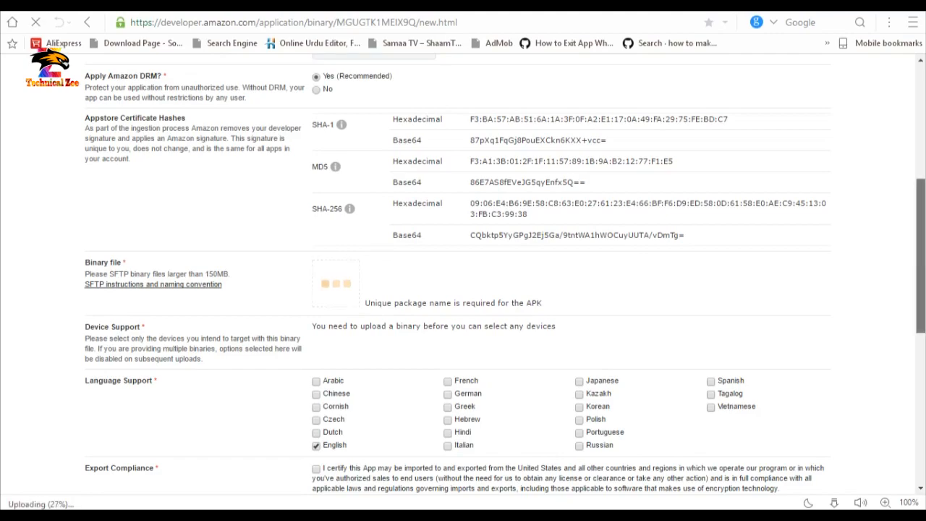
scroll(505, 274, up, 1)
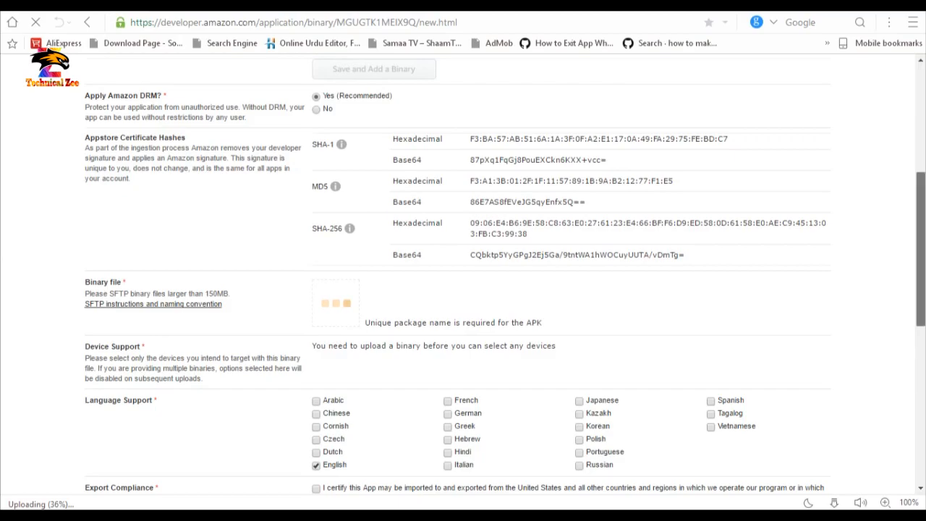
scroll(489, 283, down, 3)
scroll(489, 283, down, 1)
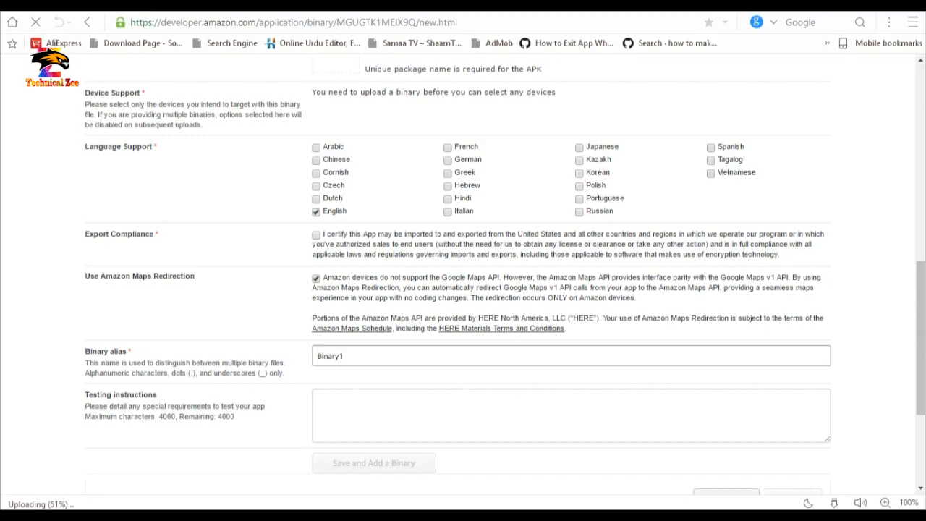
drag(360, 68, 154, 236)
click(226, 244)
click(317, 236)
Review the Amazon Maps Redirection setting and begin entering testing instructions.
drag(85, 276, 195, 276)
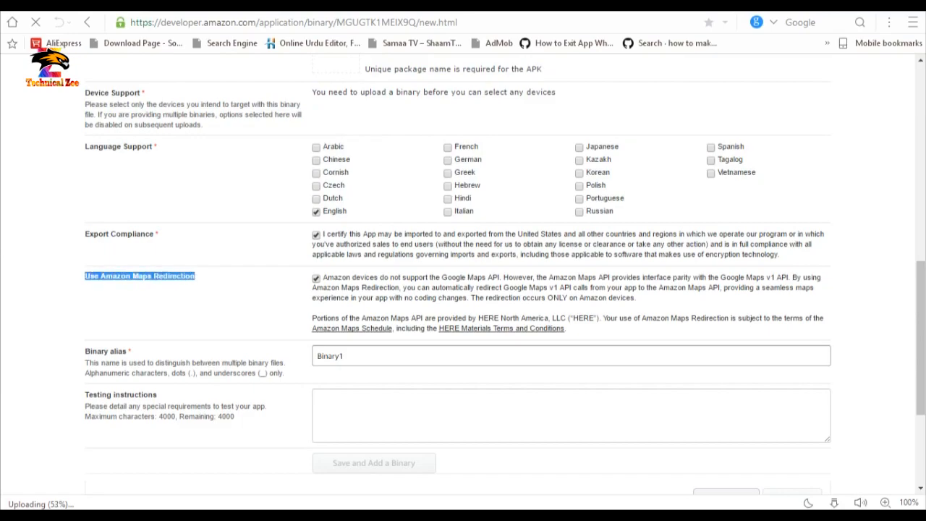
click(226, 290)
drag(920, 338, 920, 379)
drag(180, 160, 239, 219)
click(238, 219)
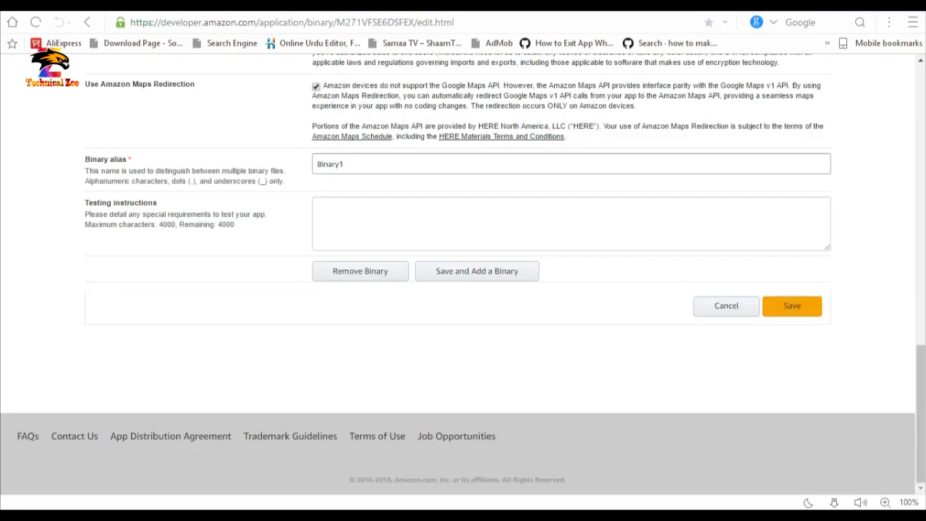
click(571, 223)
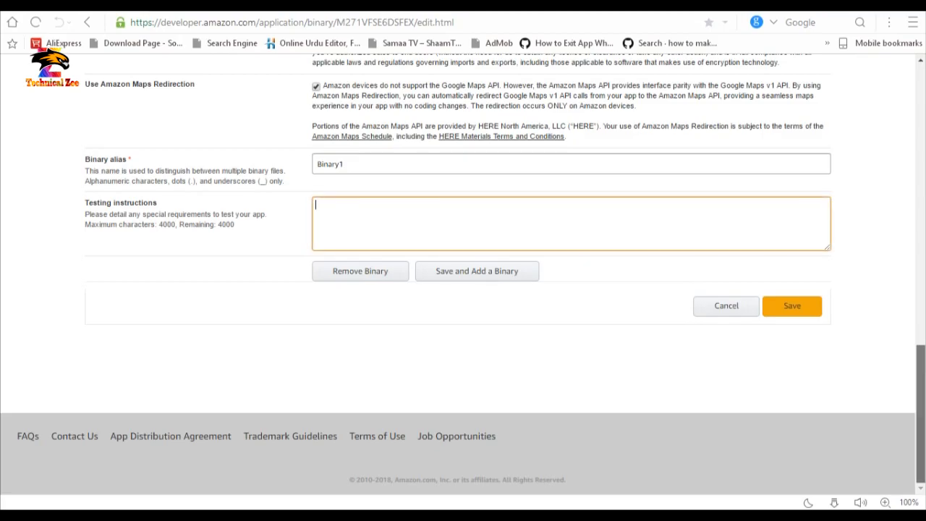
Check the app-release.apk package name and version code, then save the binary.
scroll(463, 275, up, 10)
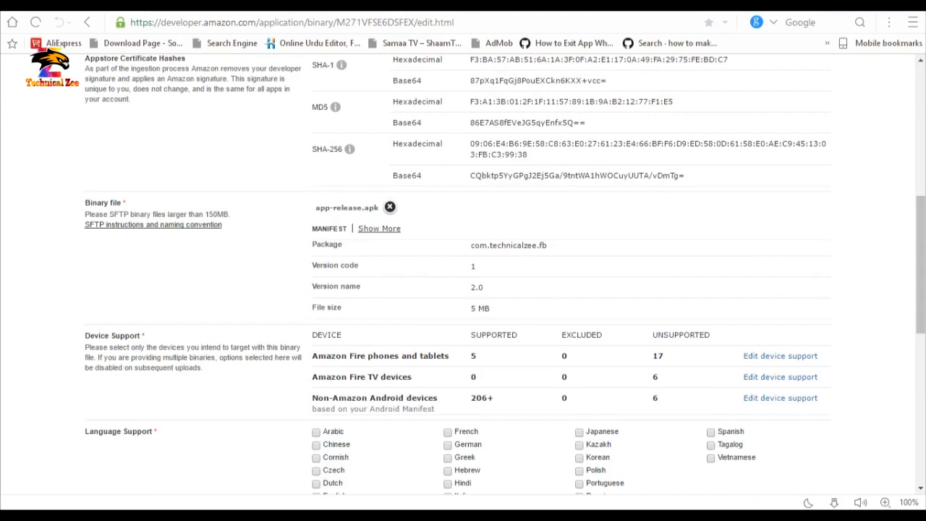
drag(312, 243, 491, 308)
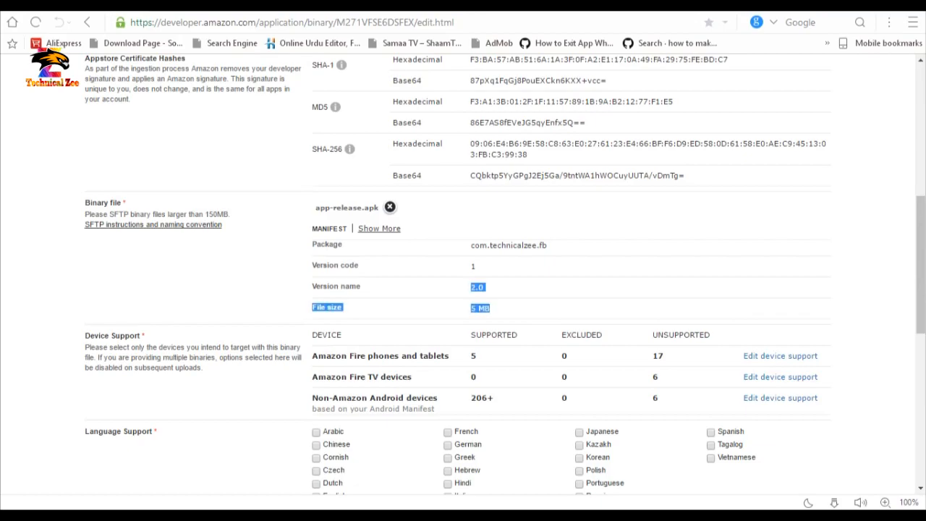
click(499, 309)
drag(921, 265, 921, 395)
click(792, 305)
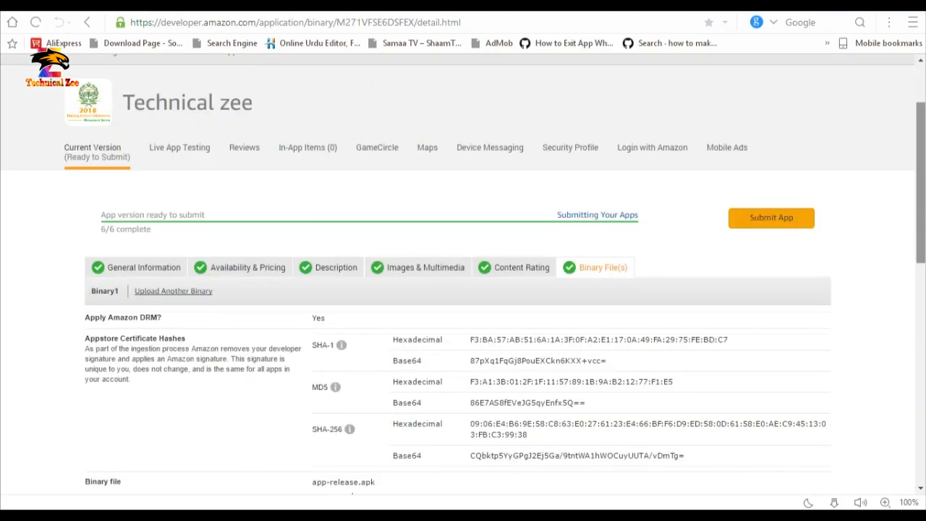
drag(920, 195, 920, 222)
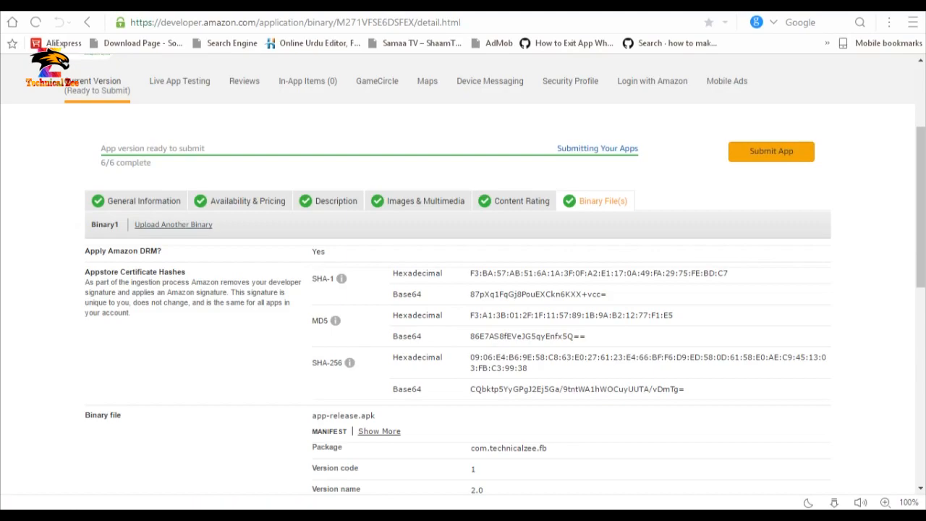
Submit the Technical zee app for review from the top of its app page.
drag(921, 210, 920, 173)
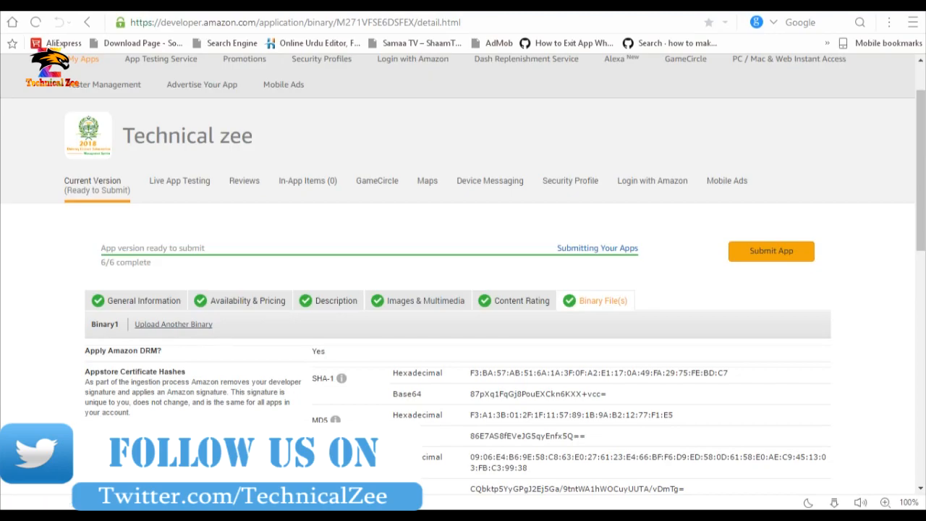
drag(920, 173, 920, 147)
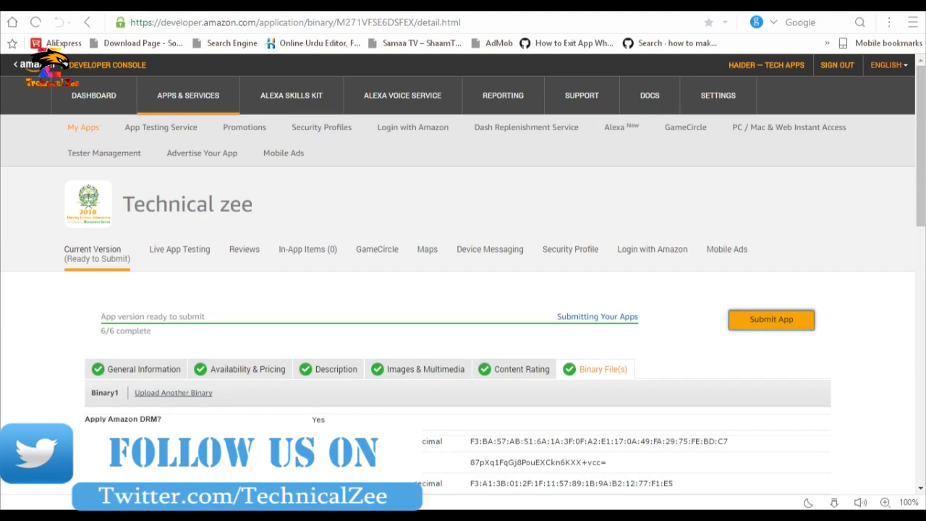
click(771, 319)
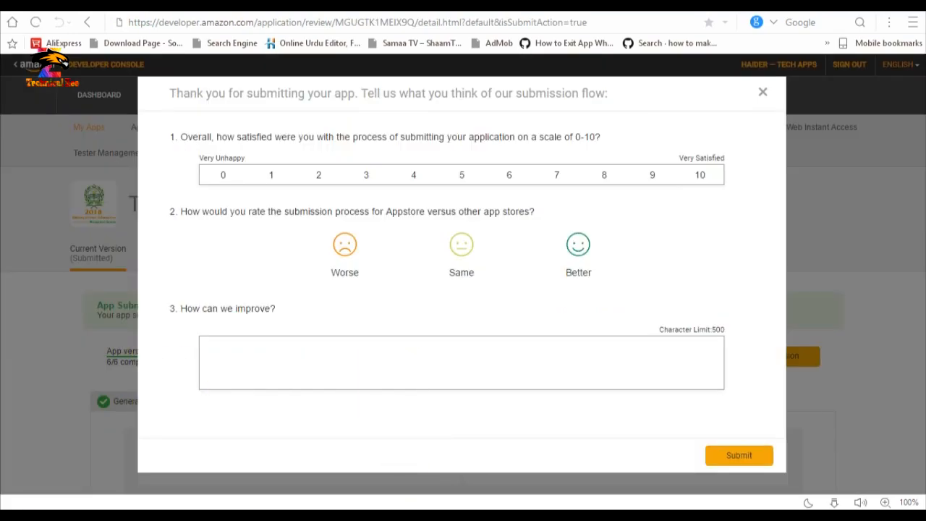
Rate the submission process Better in the feedback survey and send it.
click(578, 253)
click(462, 362)
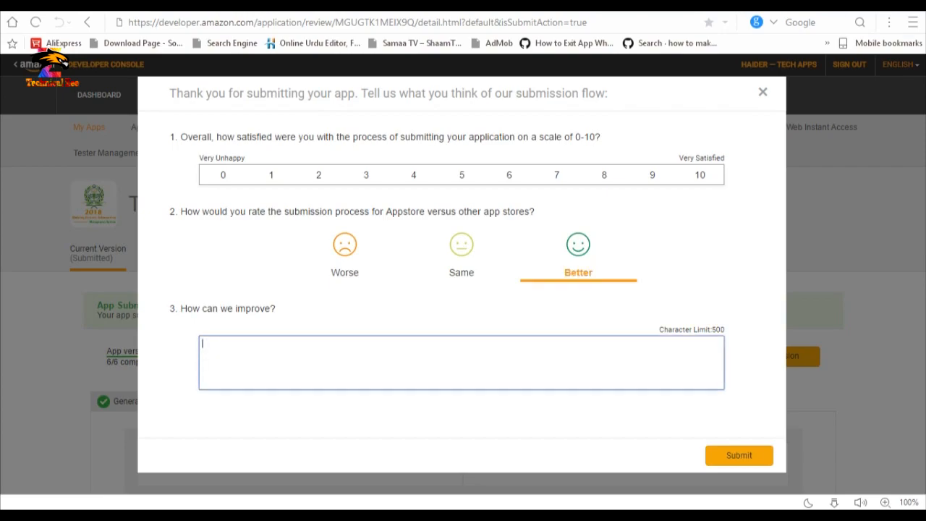
click(738, 455)
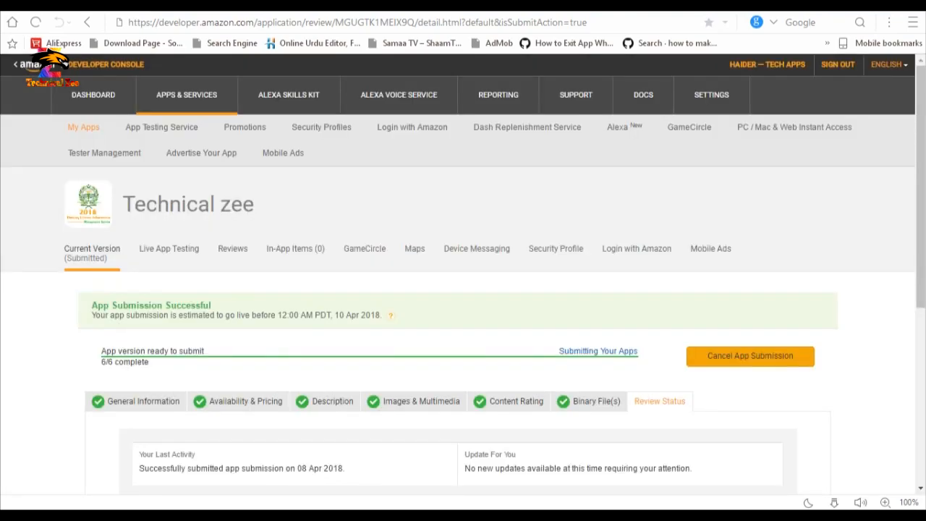
drag(92, 304, 211, 305)
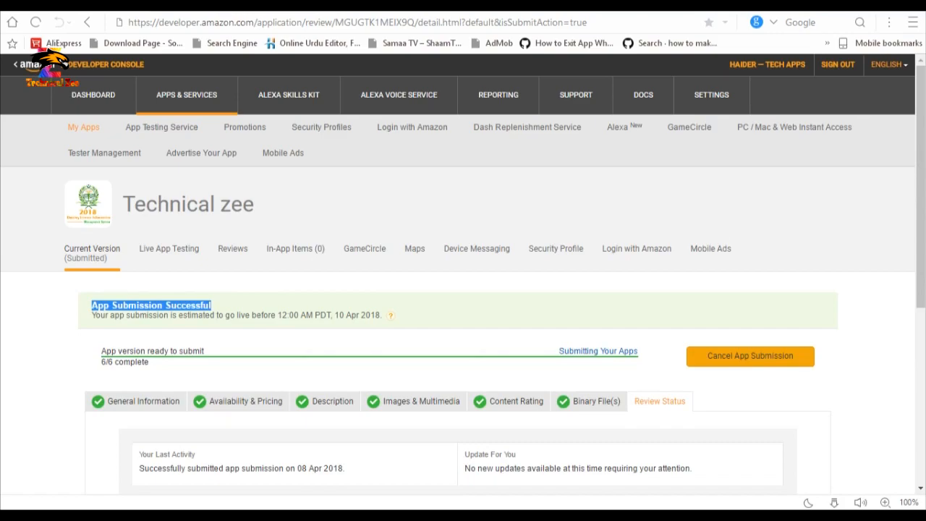
drag(334, 315, 381, 316)
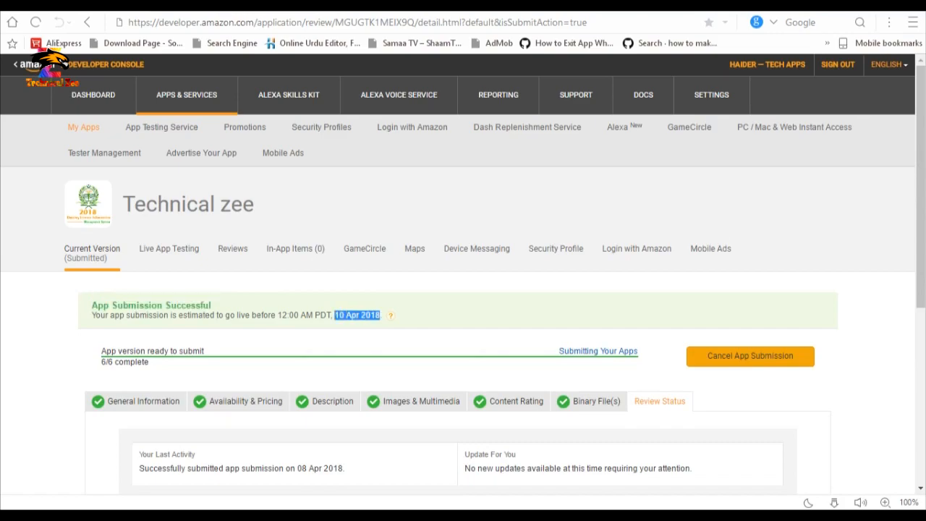
click(380, 315)
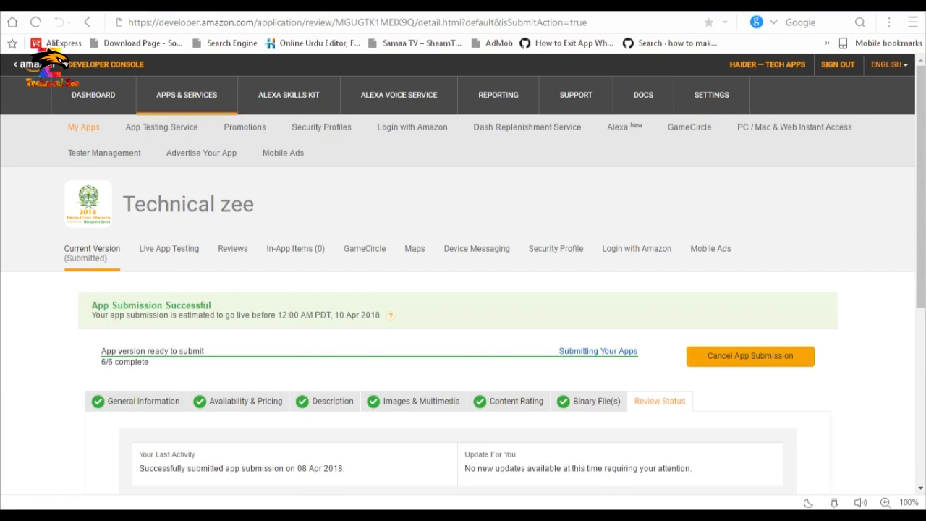
drag(332, 315, 380, 316)
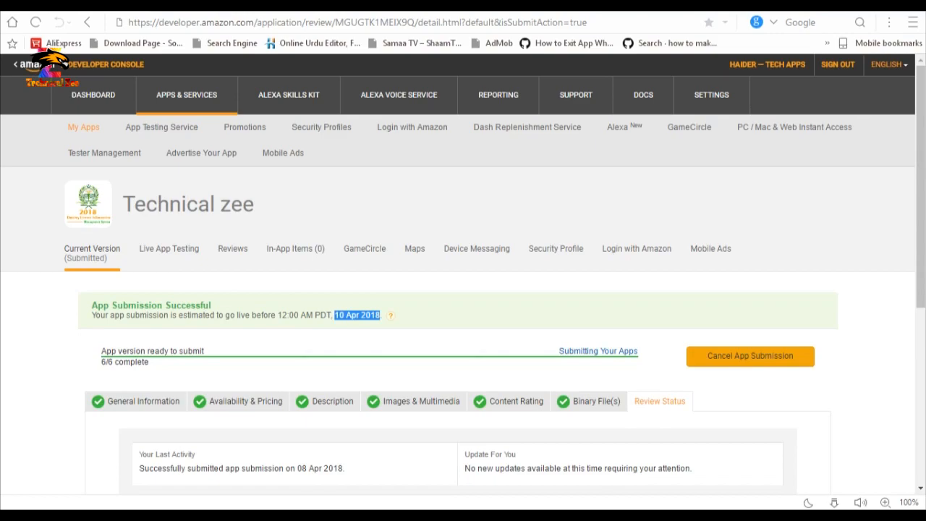
click(336, 315)
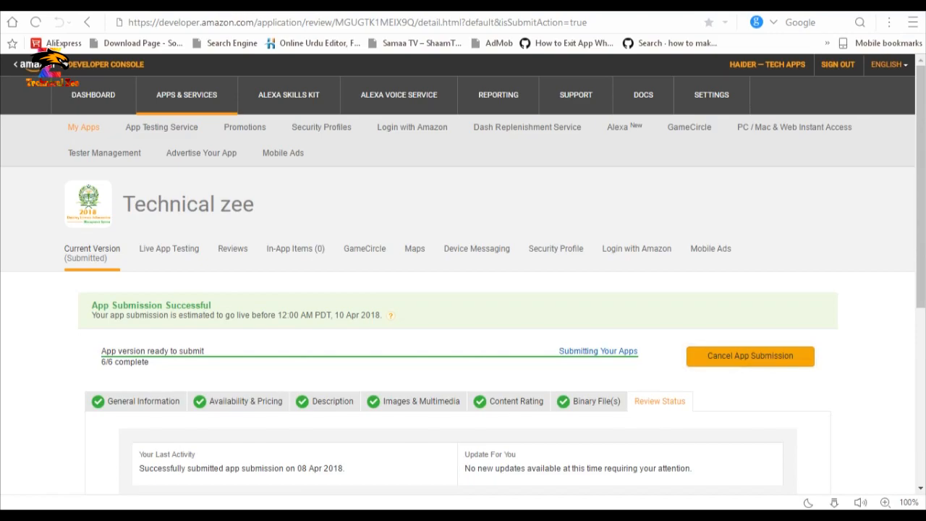
scroll(463, 275, down, 2)
scroll(463, 275, down, 2)
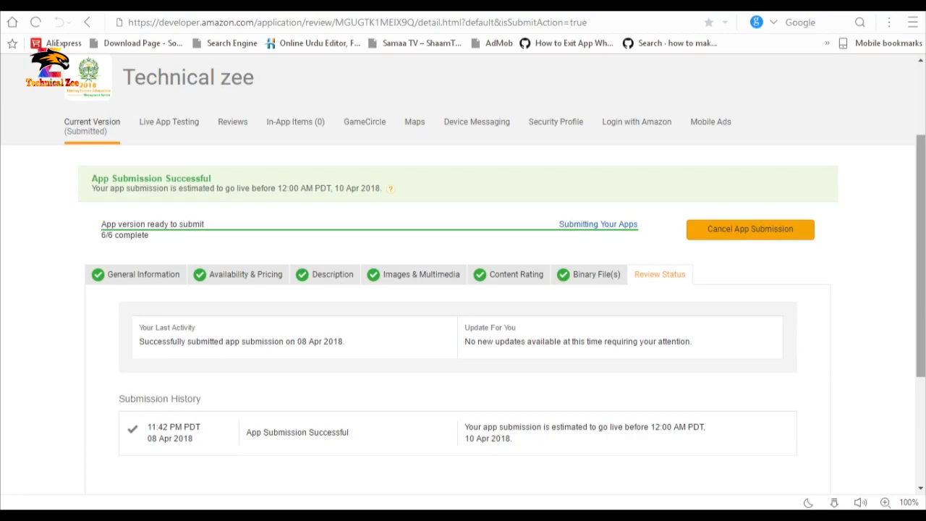
scroll(463, 275, down, 3)
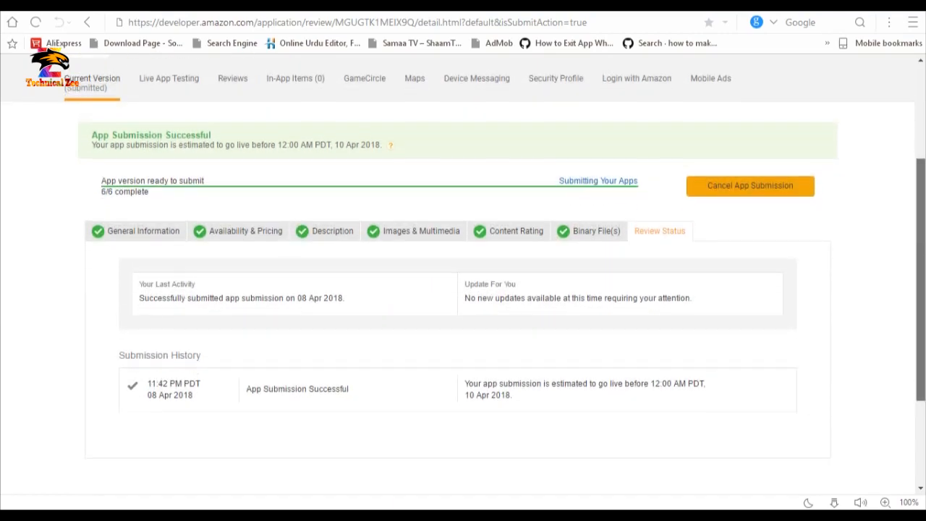
scroll(463, 275, up, 5)
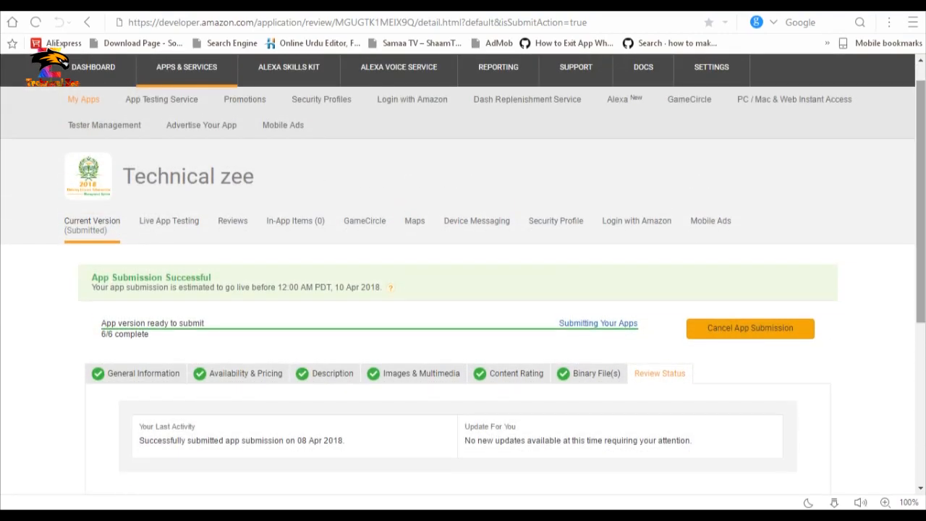